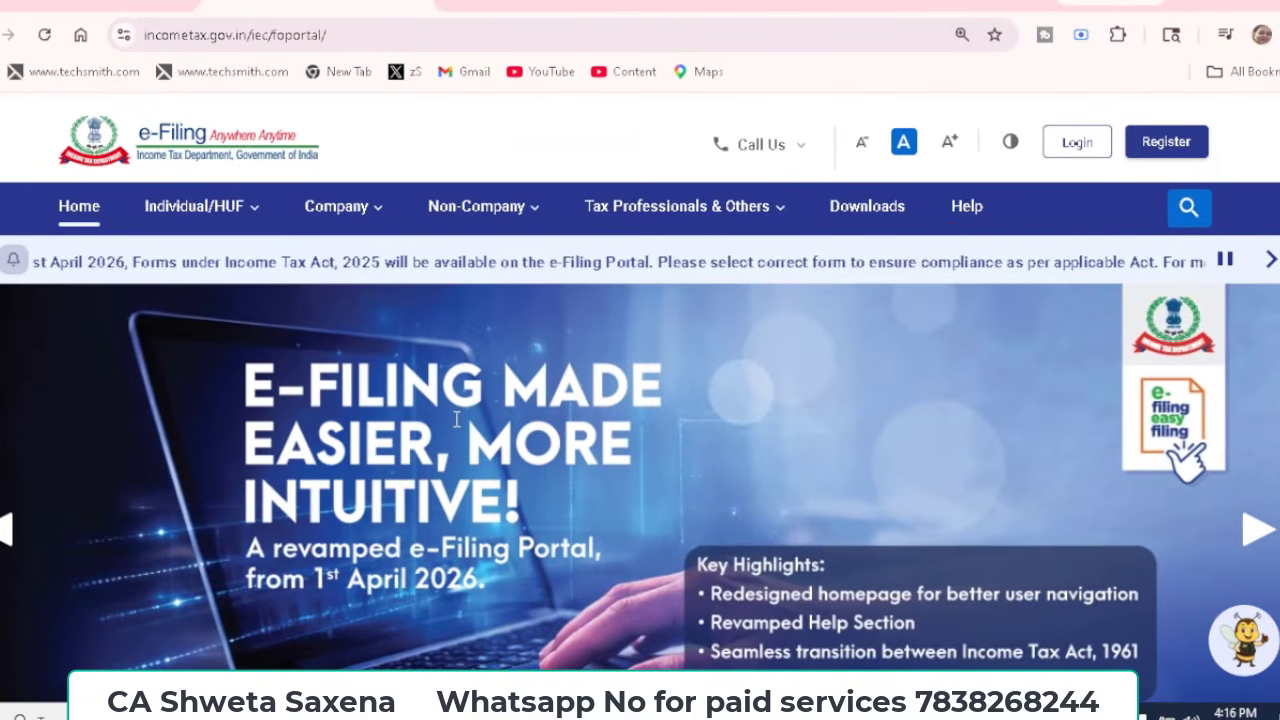
- Log in to the e-filing portal and start filing the income tax return for assessment year 2026-27 in online mode
click(1077, 143)
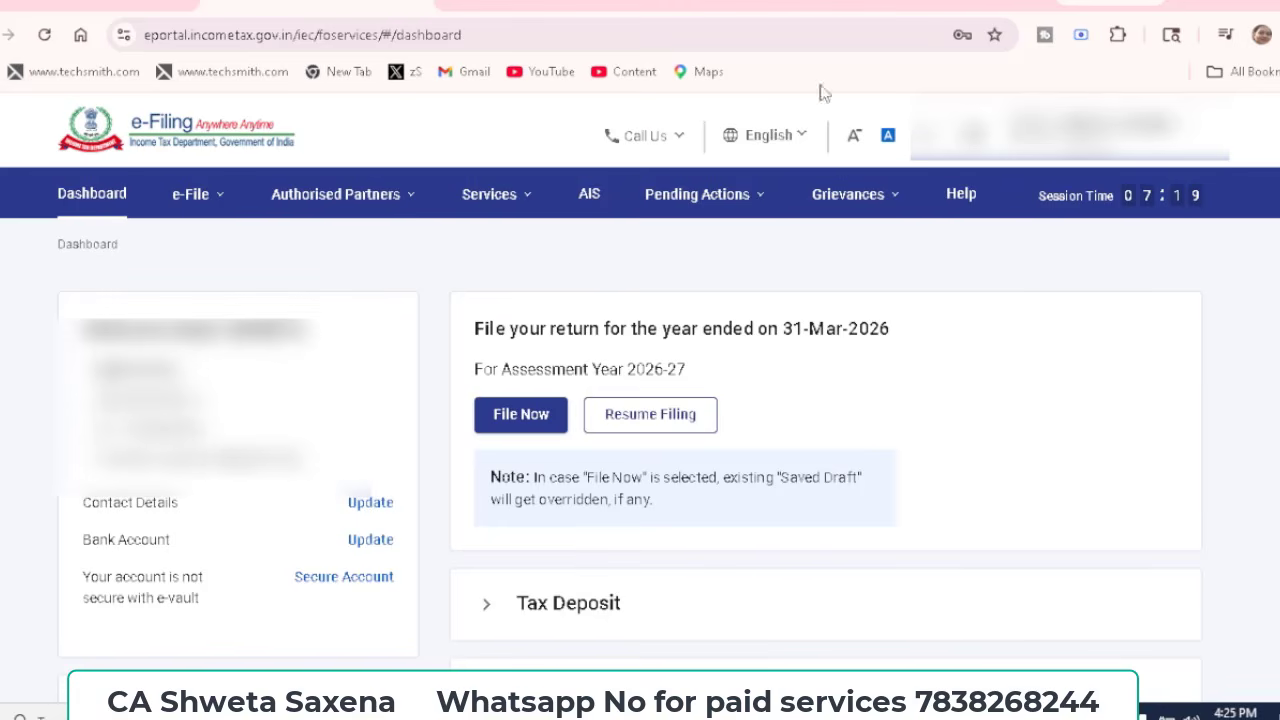
click(628, 204)
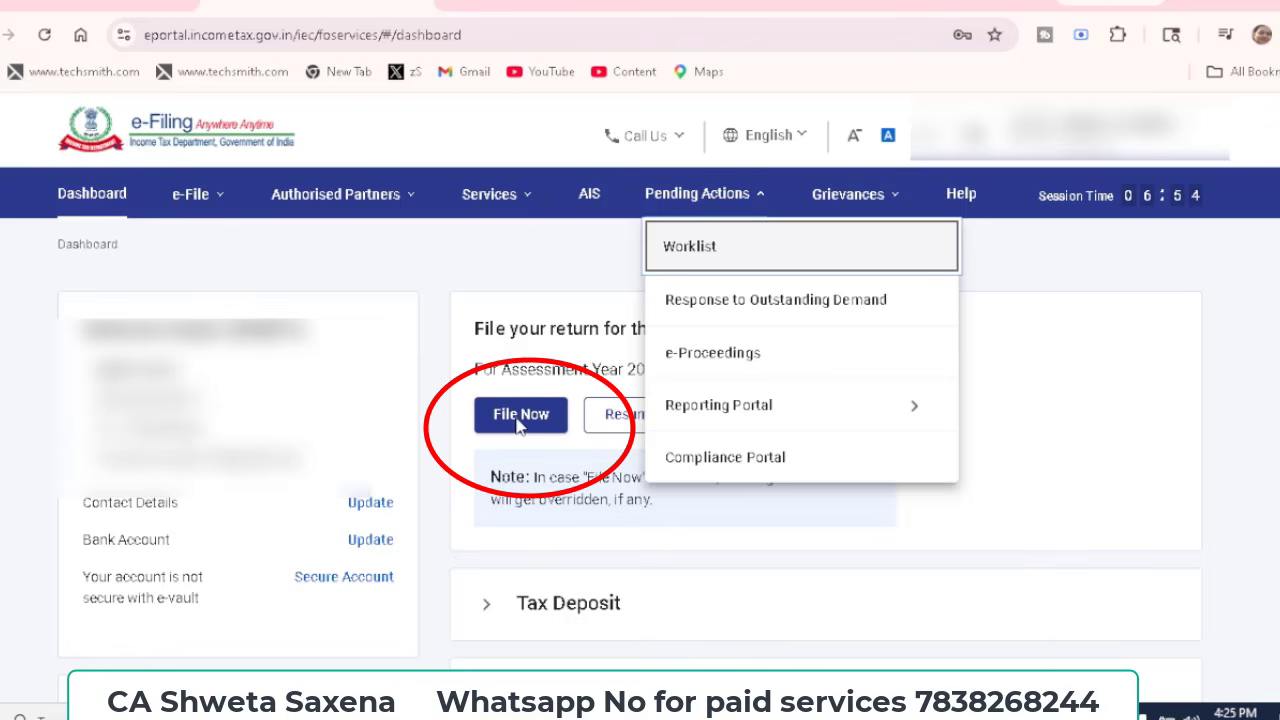
click(519, 418)
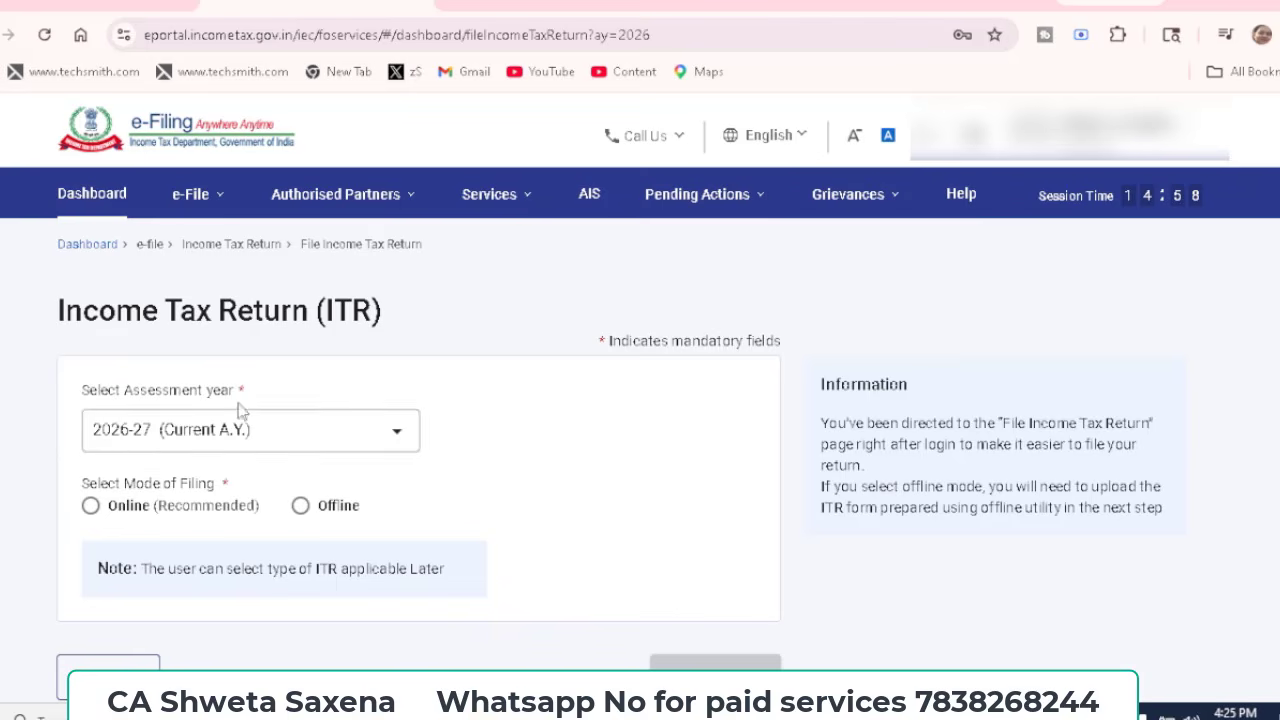
click(90, 505)
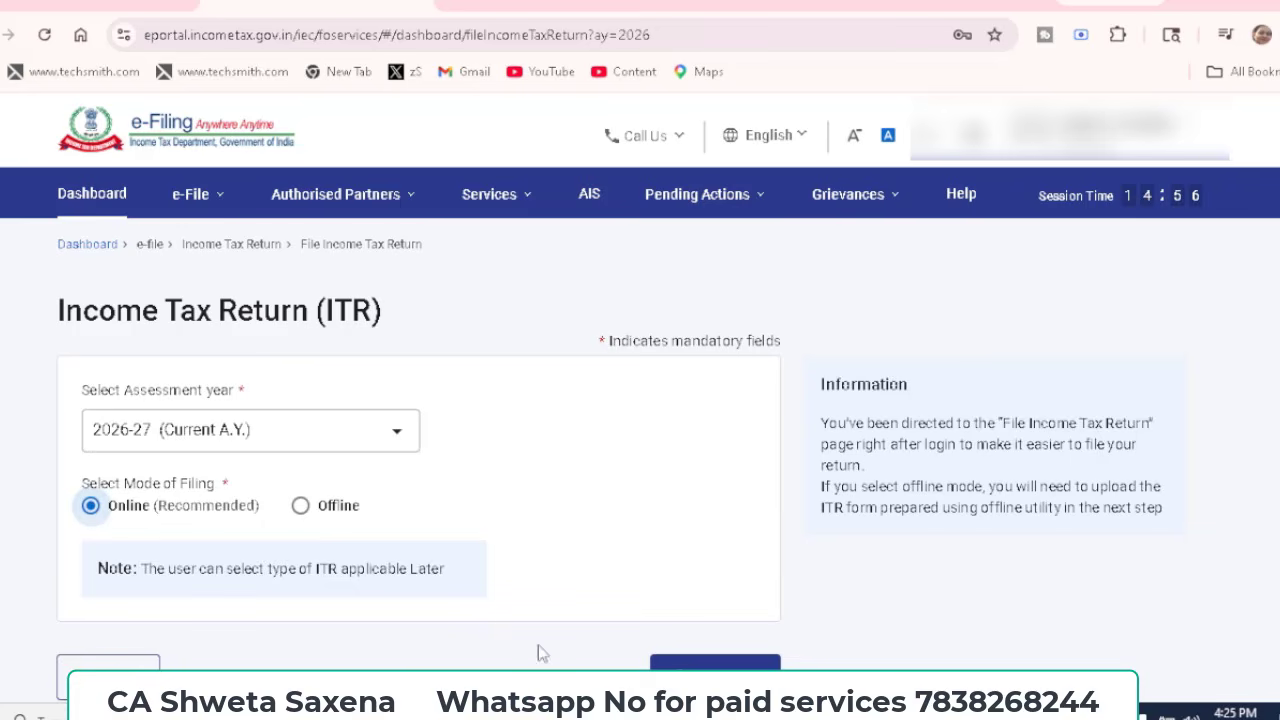
click(715, 664)
- Start a fresh return filing instead of resuming the saved draft, and proceed with the Individual status
scroll(1062, 524, down, 3)
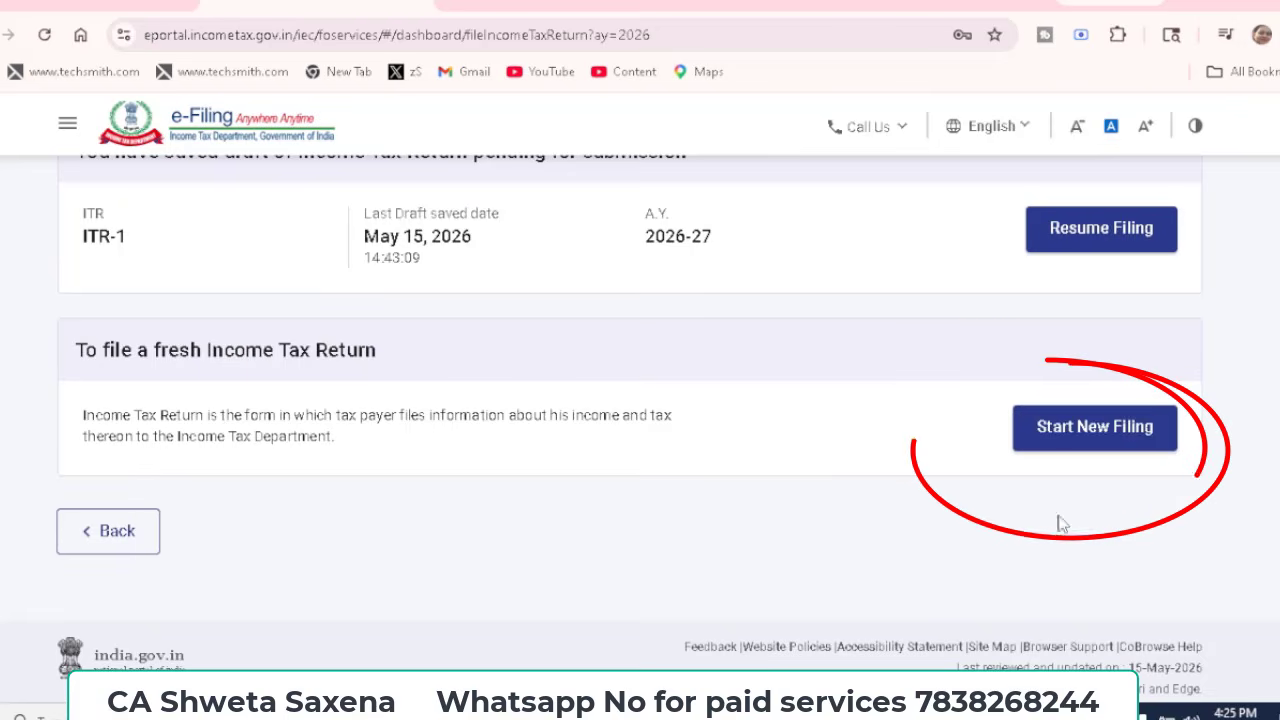
click(1066, 434)
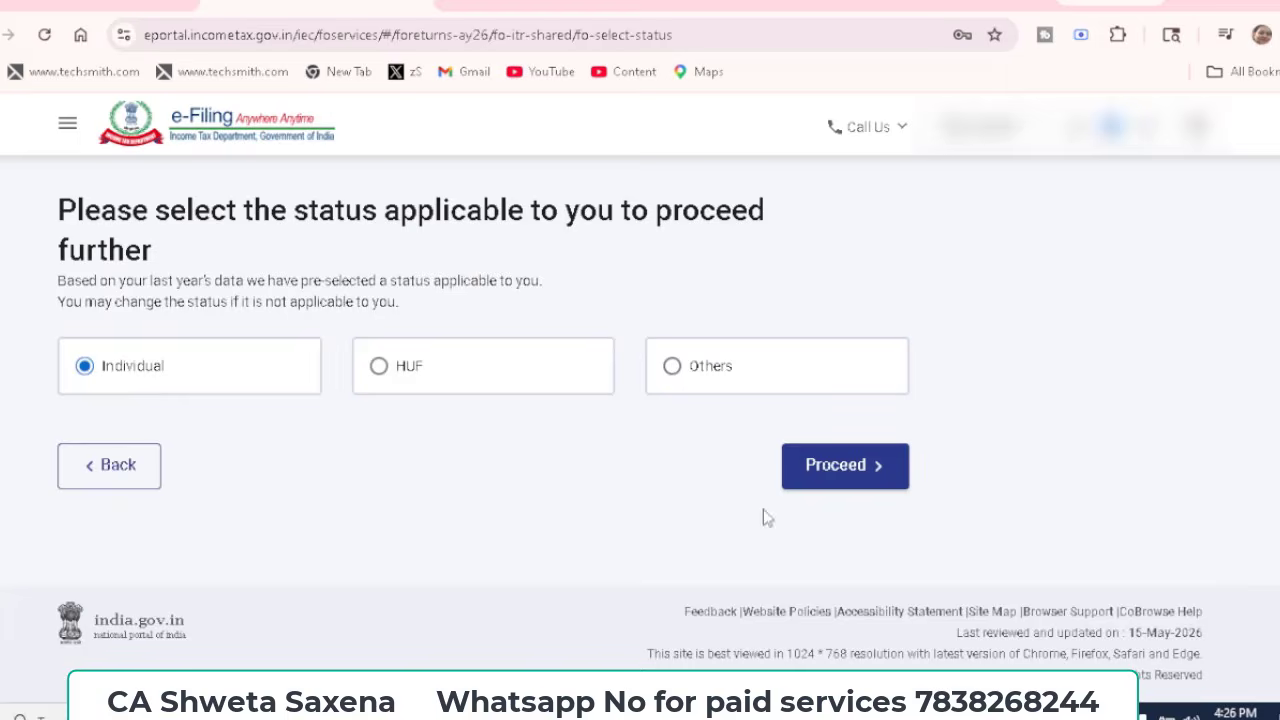
click(833, 470)
- Choose the ITR-1 form, acknowledge the New Tax Regime notice and begin the return
click(270, 476)
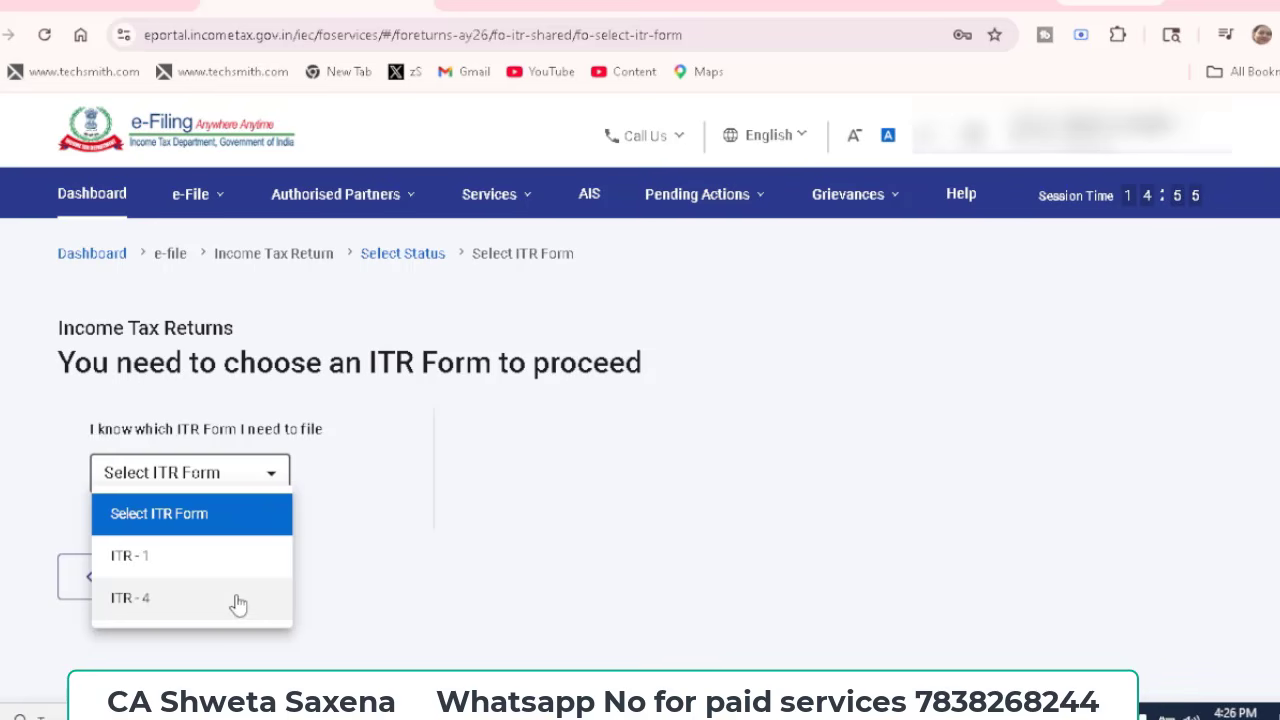
click(138, 558)
scroll(354, 374, down, 3)
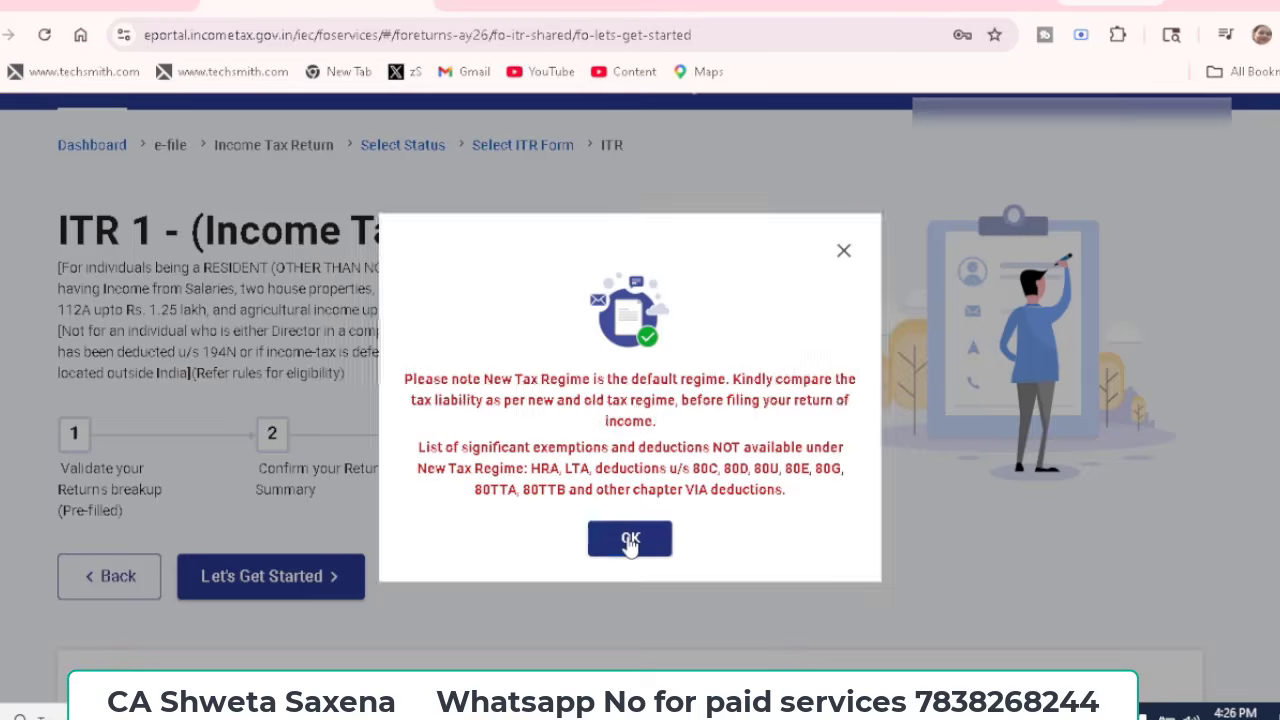
click(631, 543)
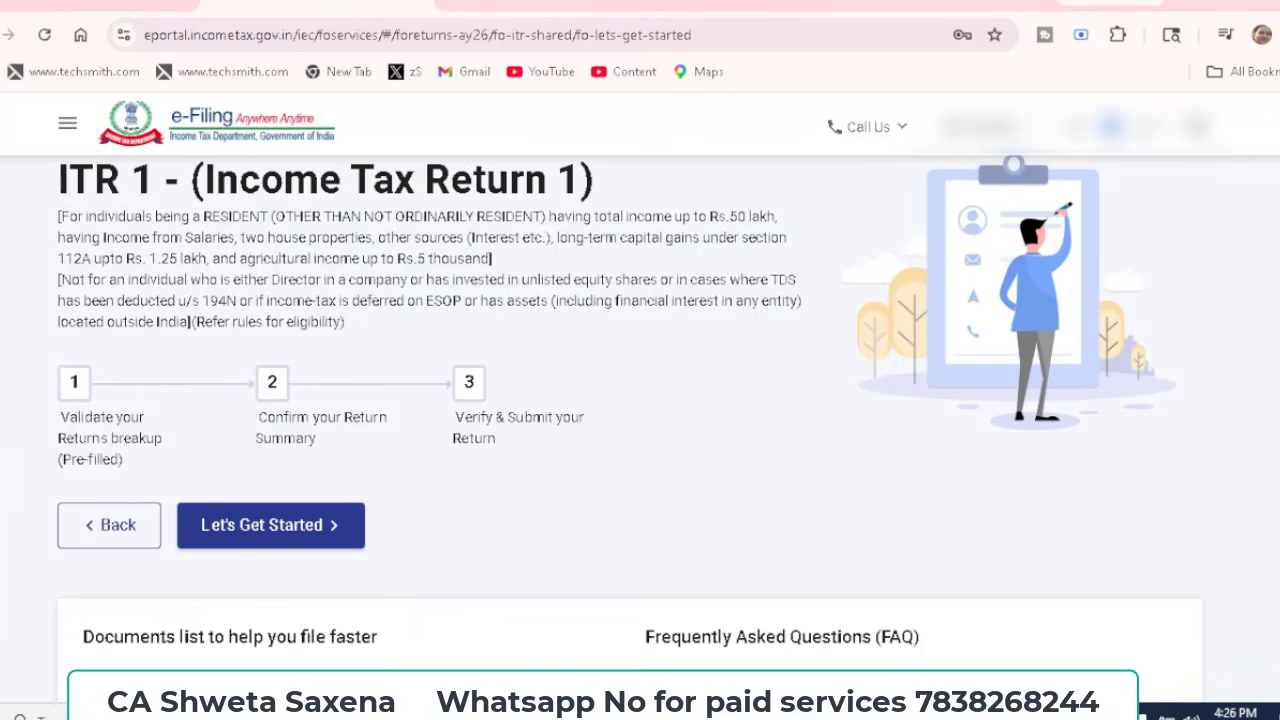
click(272, 533)
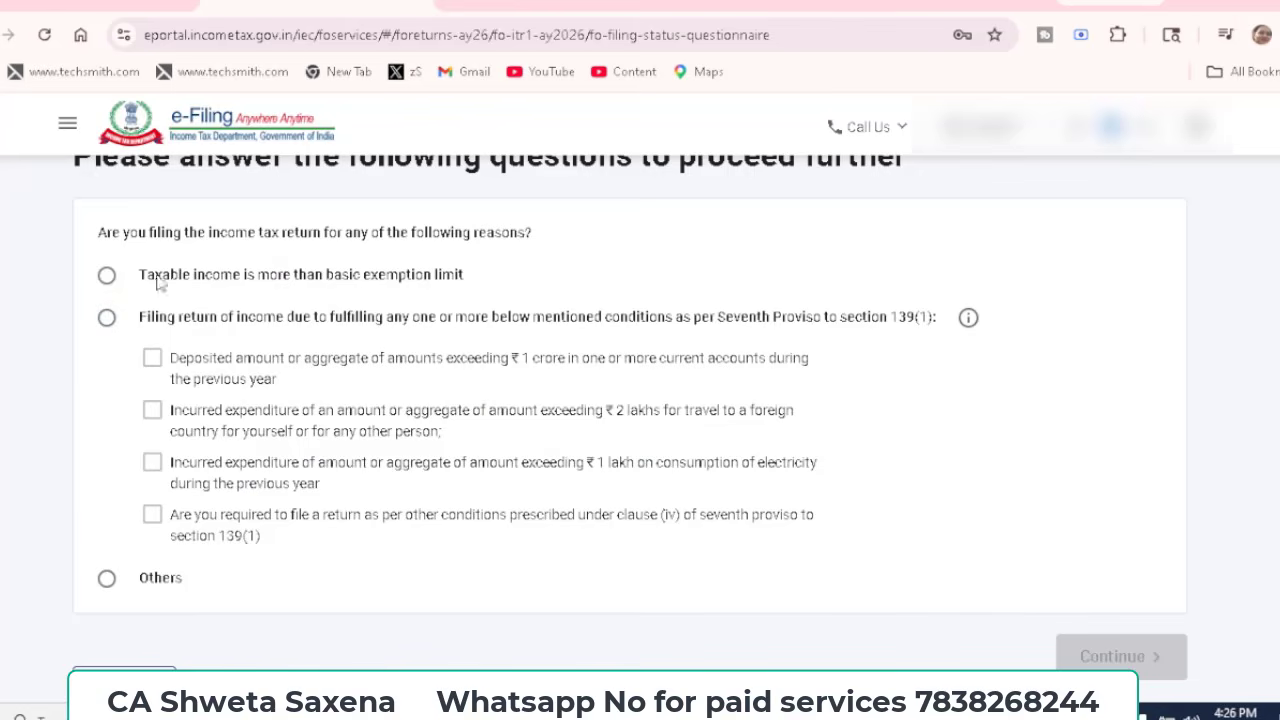
- Give "Taxable income is more than basic exemption limit" as the filing reason, continue and acknowledge the pre-filled data notice
click(107, 282)
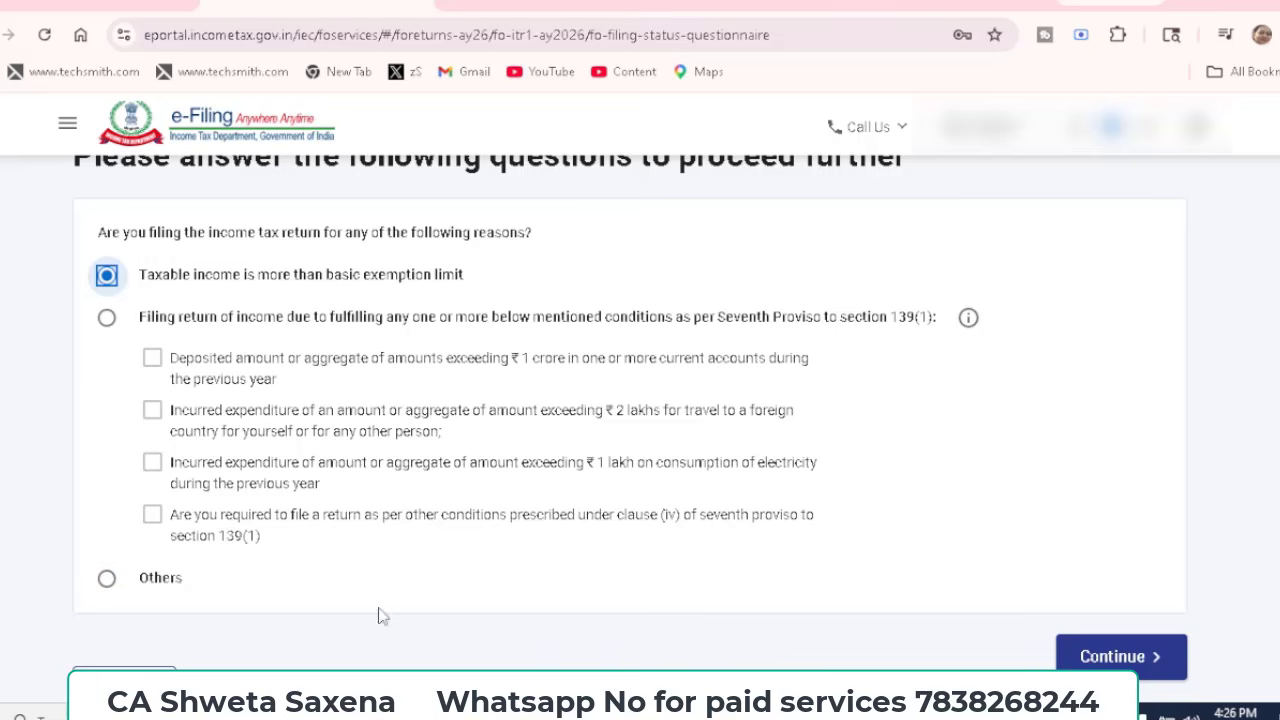
click(1112, 657)
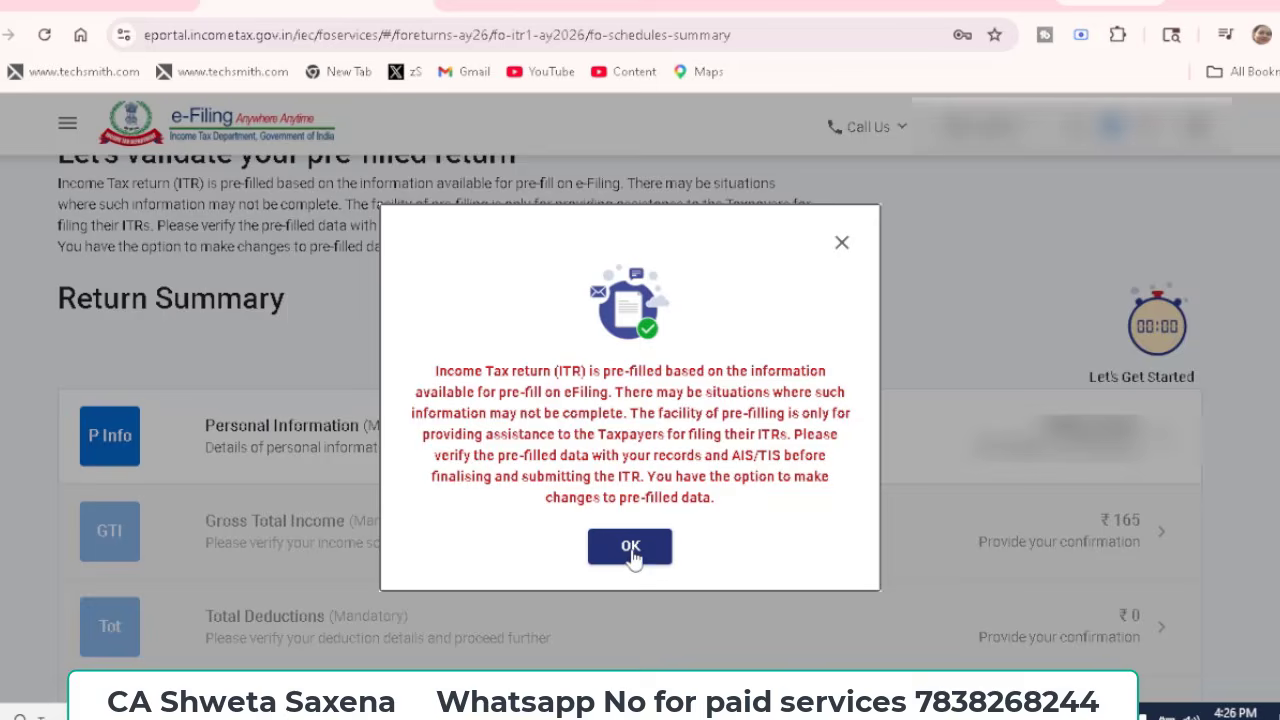
click(630, 548)
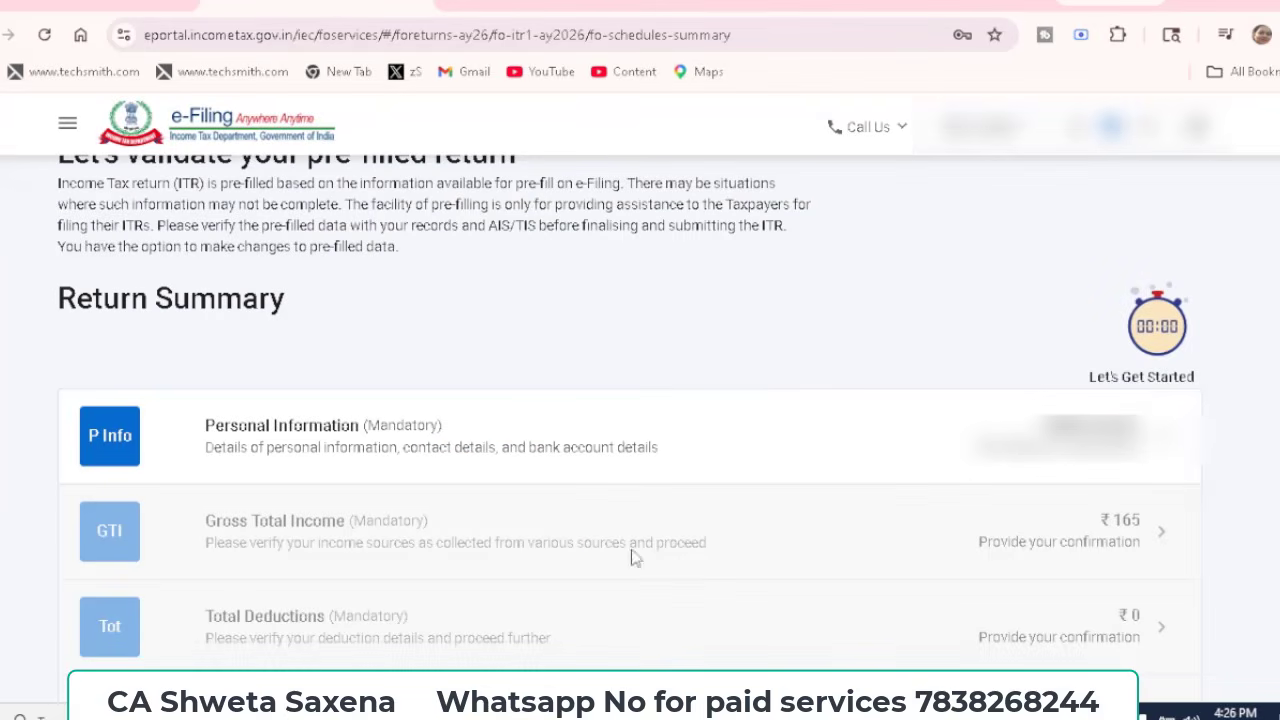
- Review the employment nature, filing section, tax regime and bank details under Personal Information, and confirm the section
click(671, 437)
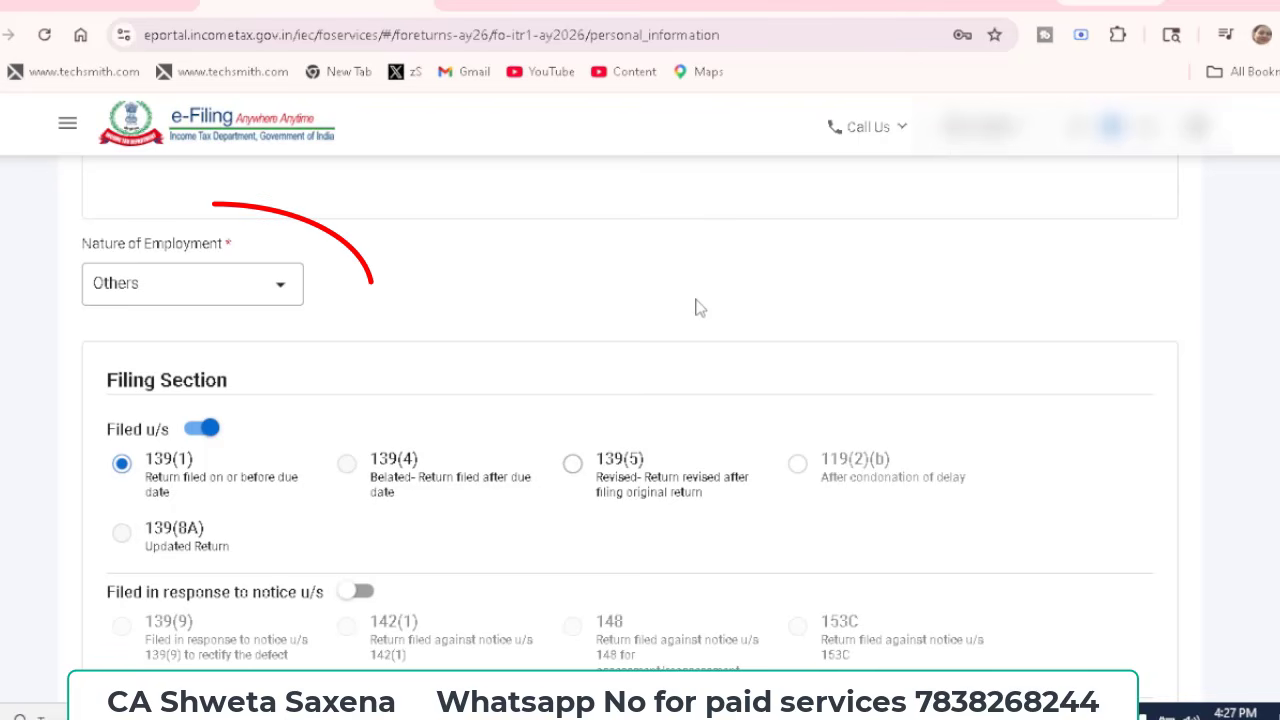
click(283, 294)
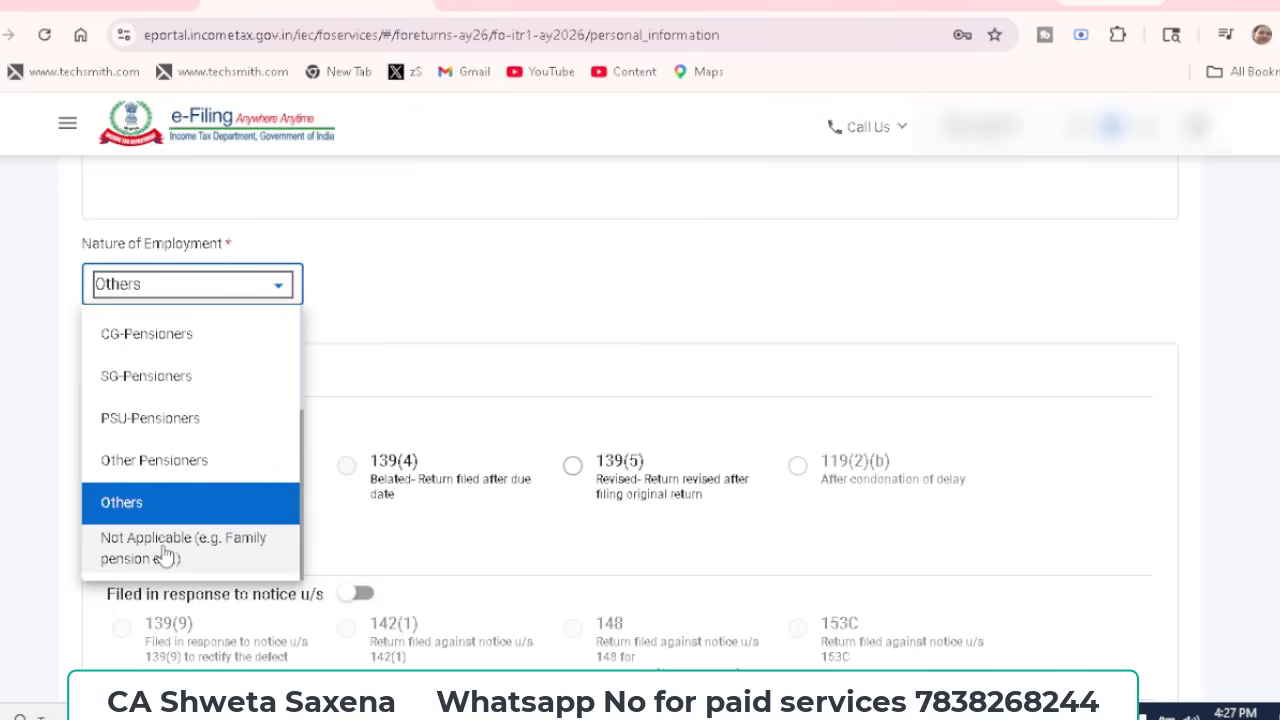
scroll(113, 403, up, 2)
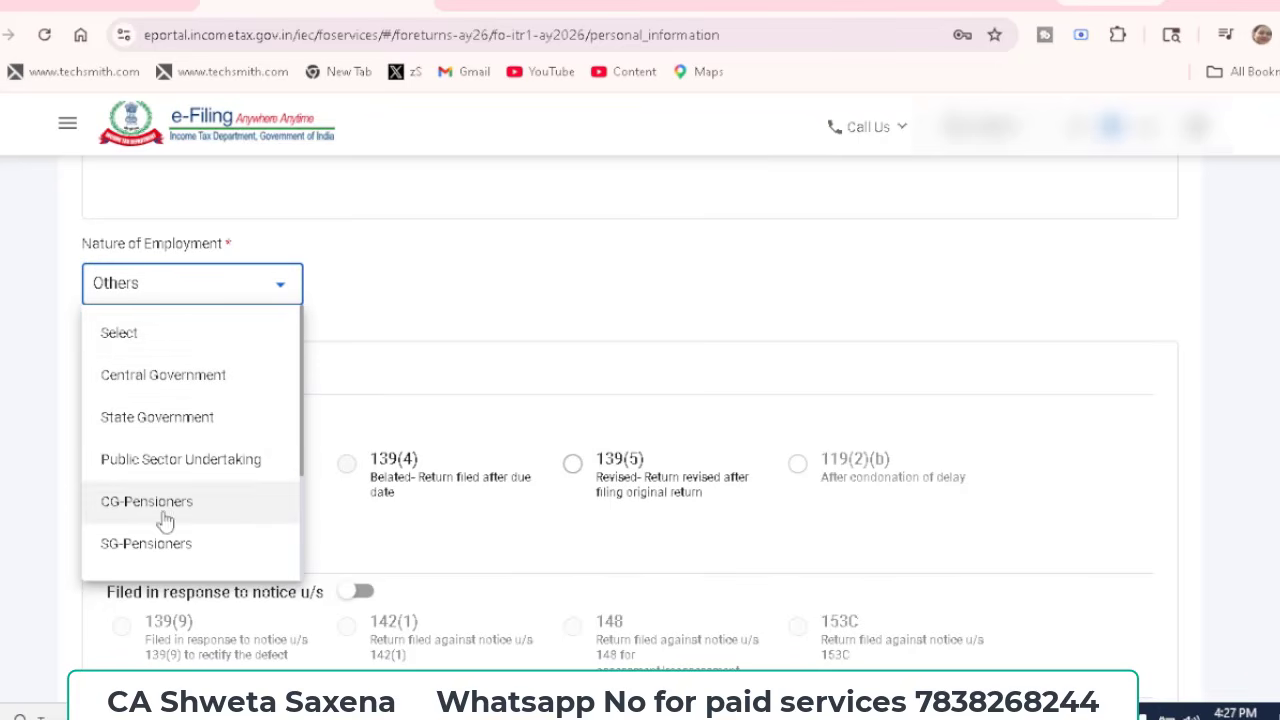
click(377, 424)
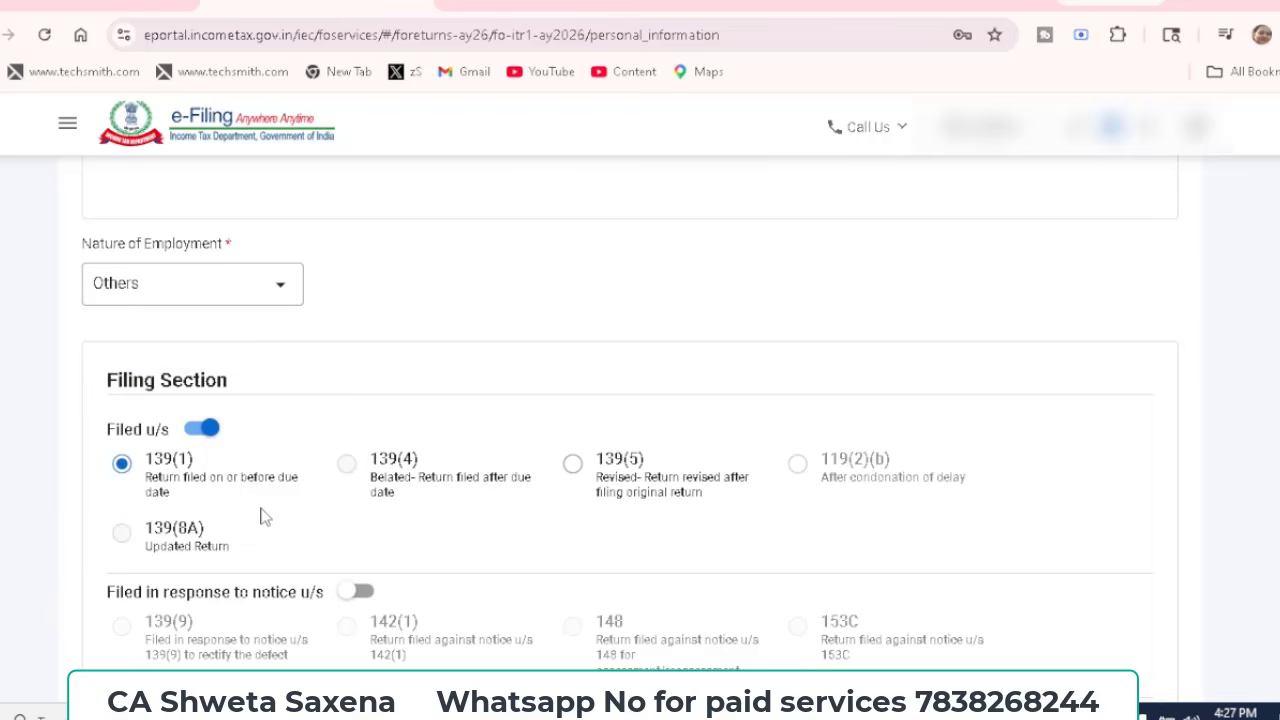
scroll(260, 515, down, 4)
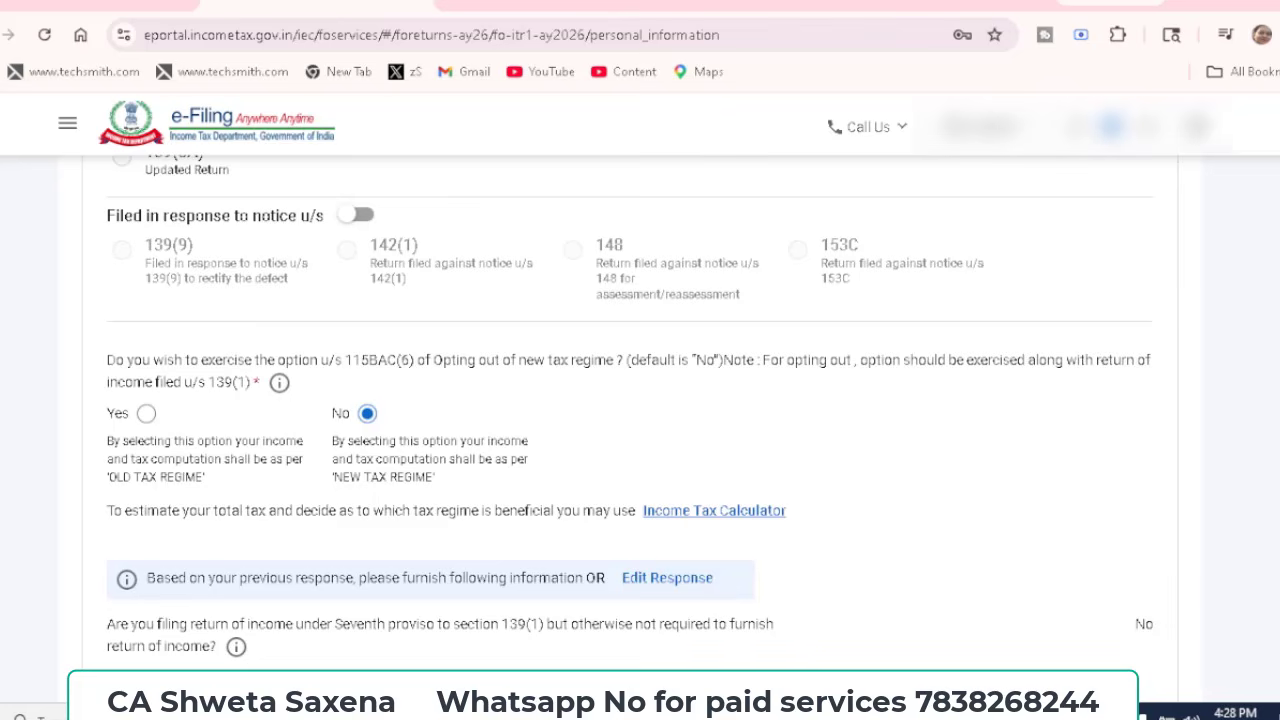
scroll(380, 586, down, 3)
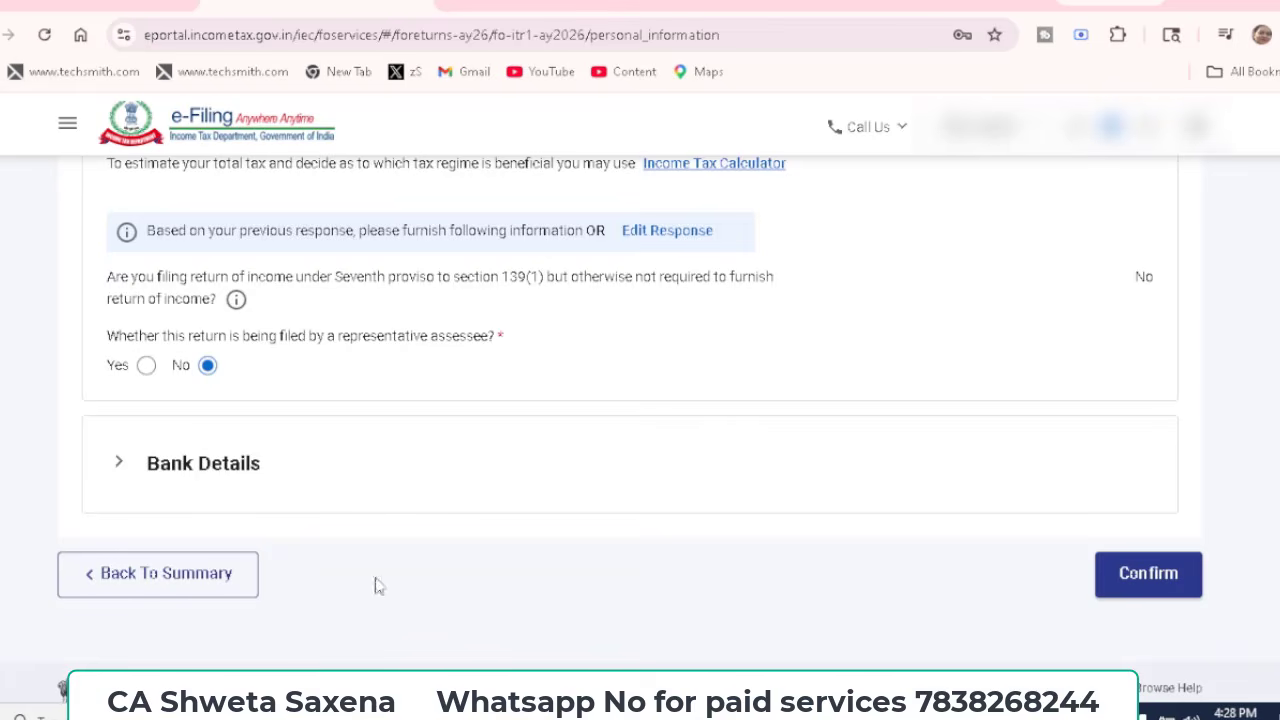
click(410, 460)
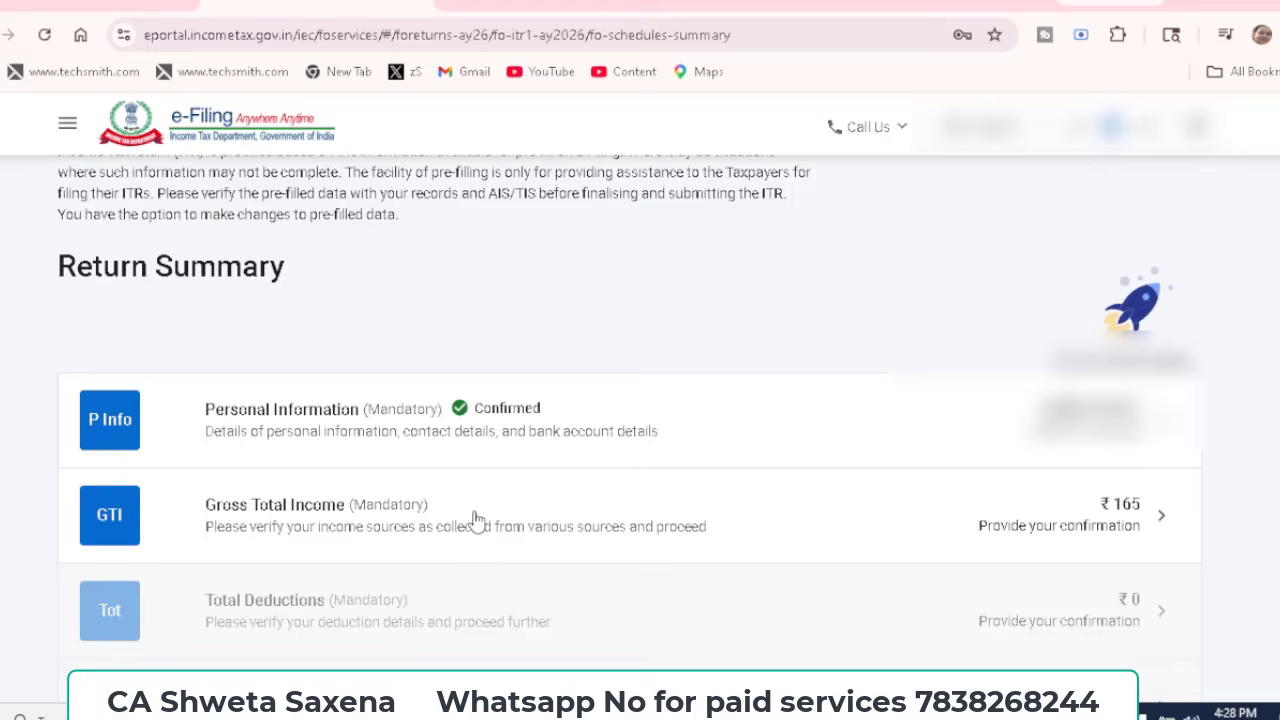
- Open the Gross Total Income section and edit Income From Salary, going over the section 17(1), 17(2) and 17(3) salary fields
click(476, 519)
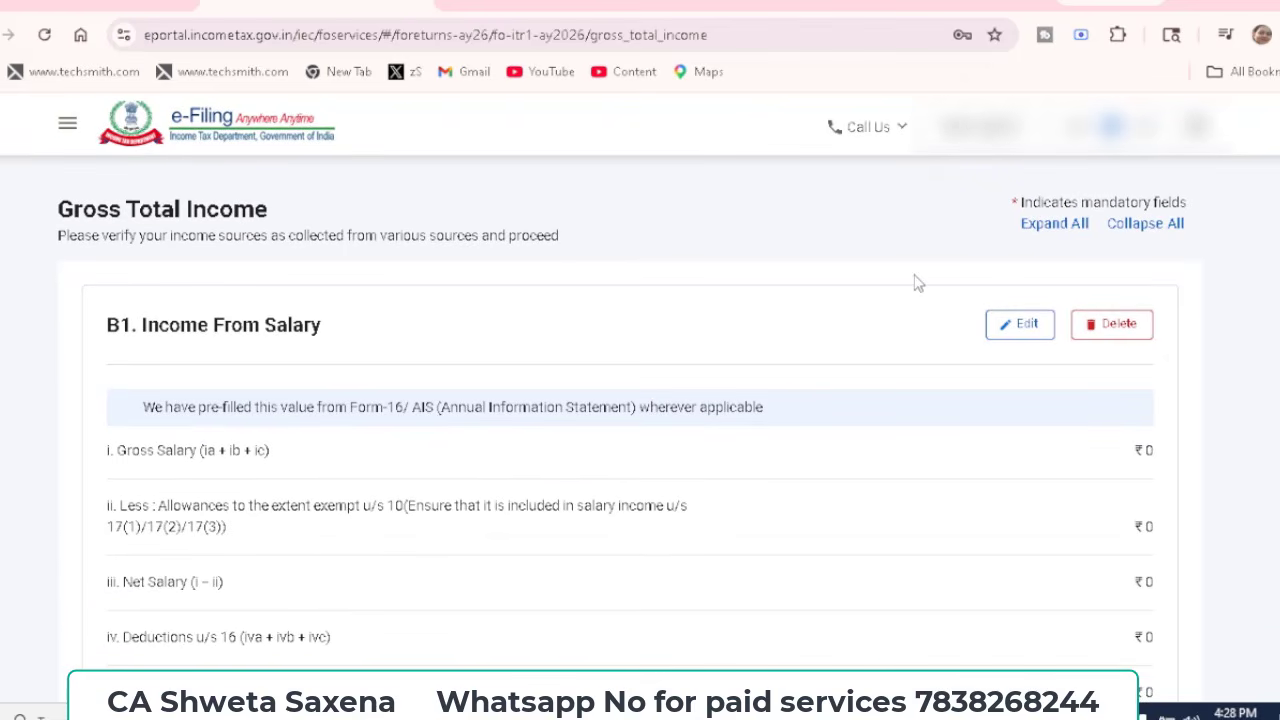
click(1015, 333)
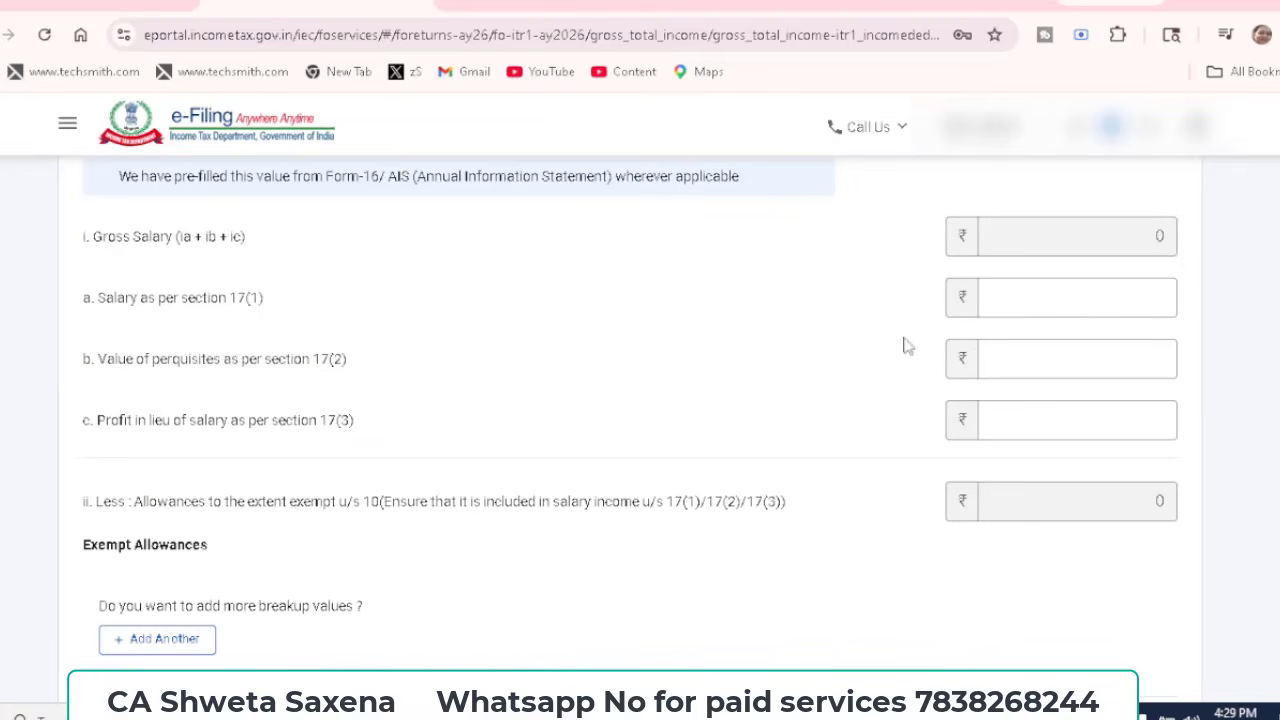
click(1017, 296)
scroll(695, 458, down, 2)
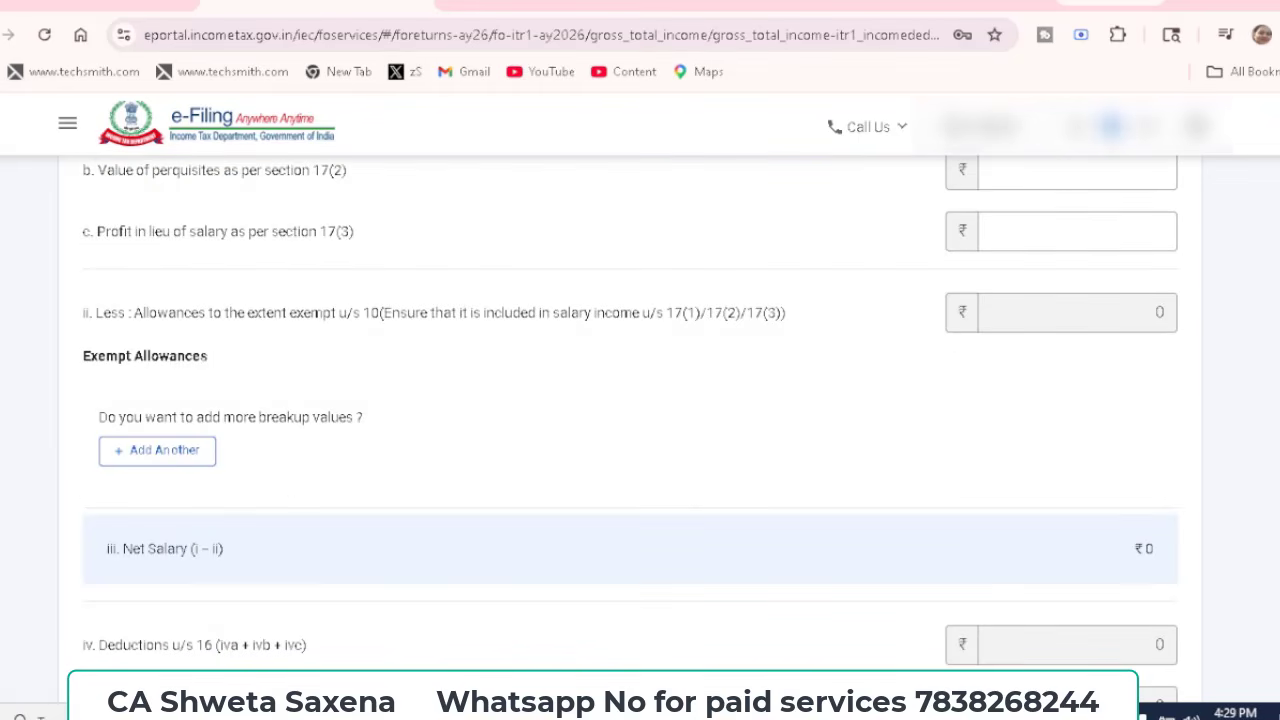
scroll(630, 431, down, 1)
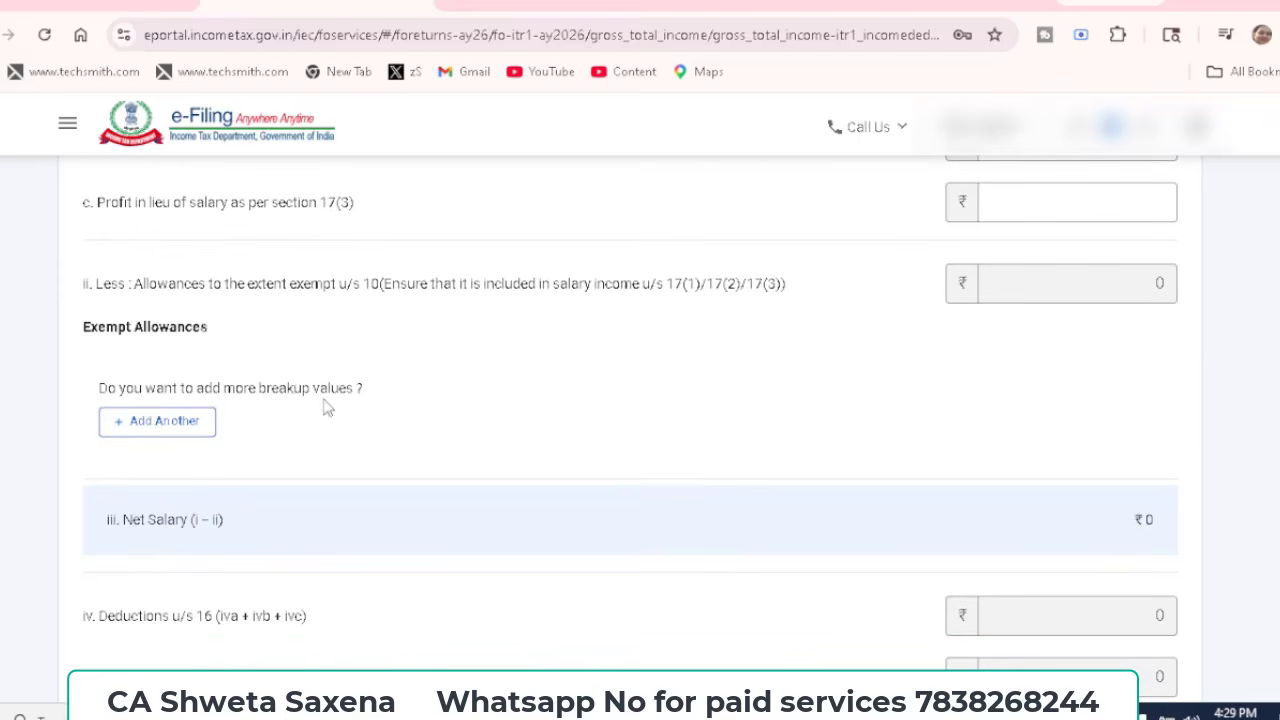
- Add an exempt allowance row, look through the available allowance types, and save the salary schedule
click(157, 428)
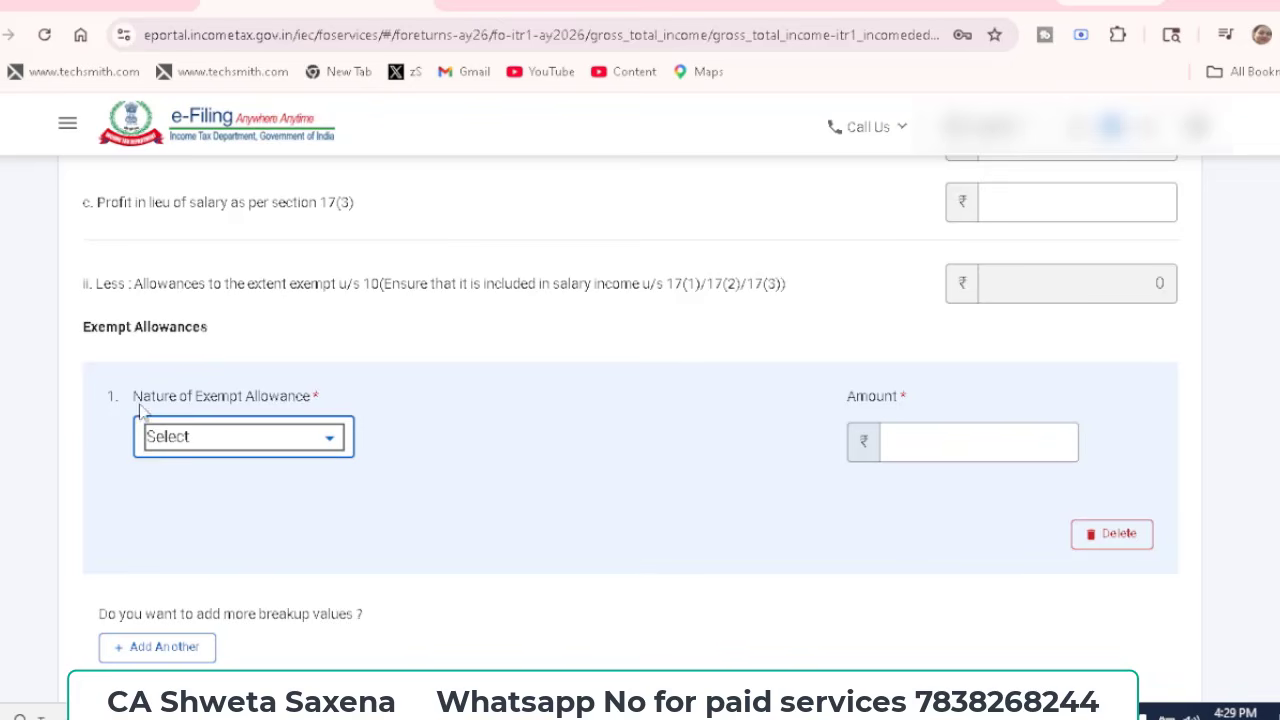
click(333, 440)
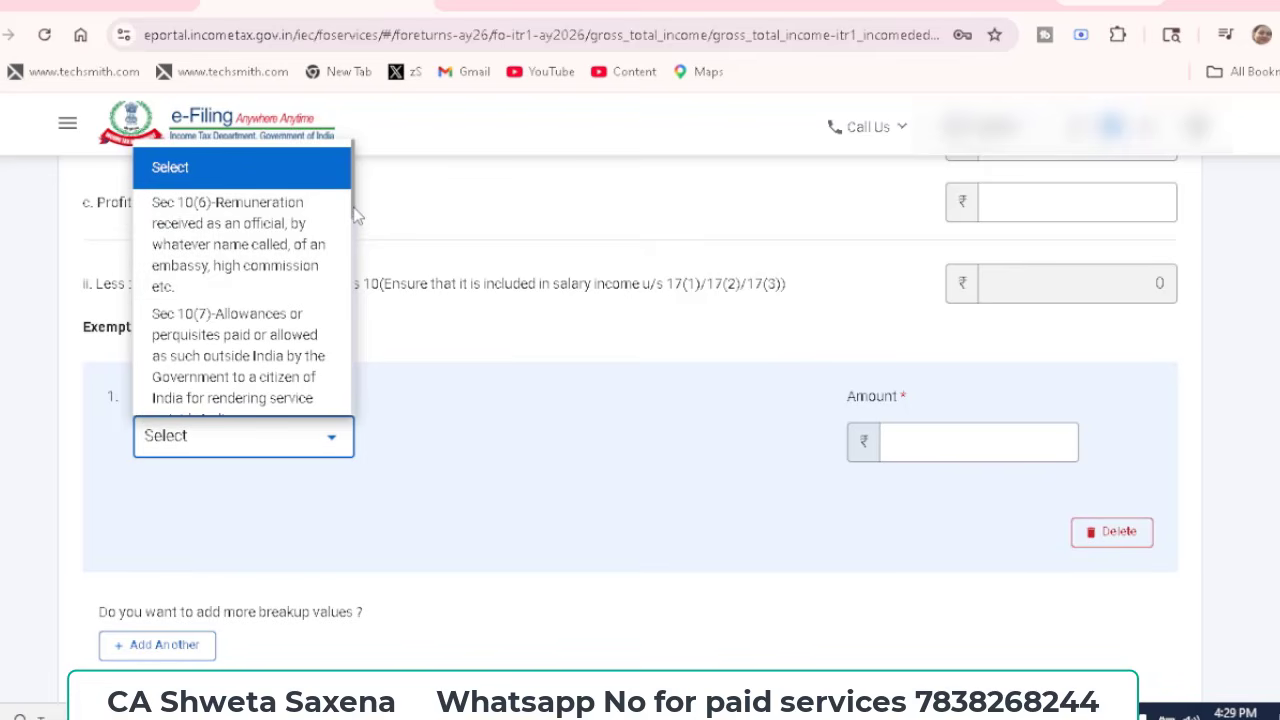
scroll(357, 222, down, 1)
drag(354, 214, 357, 376)
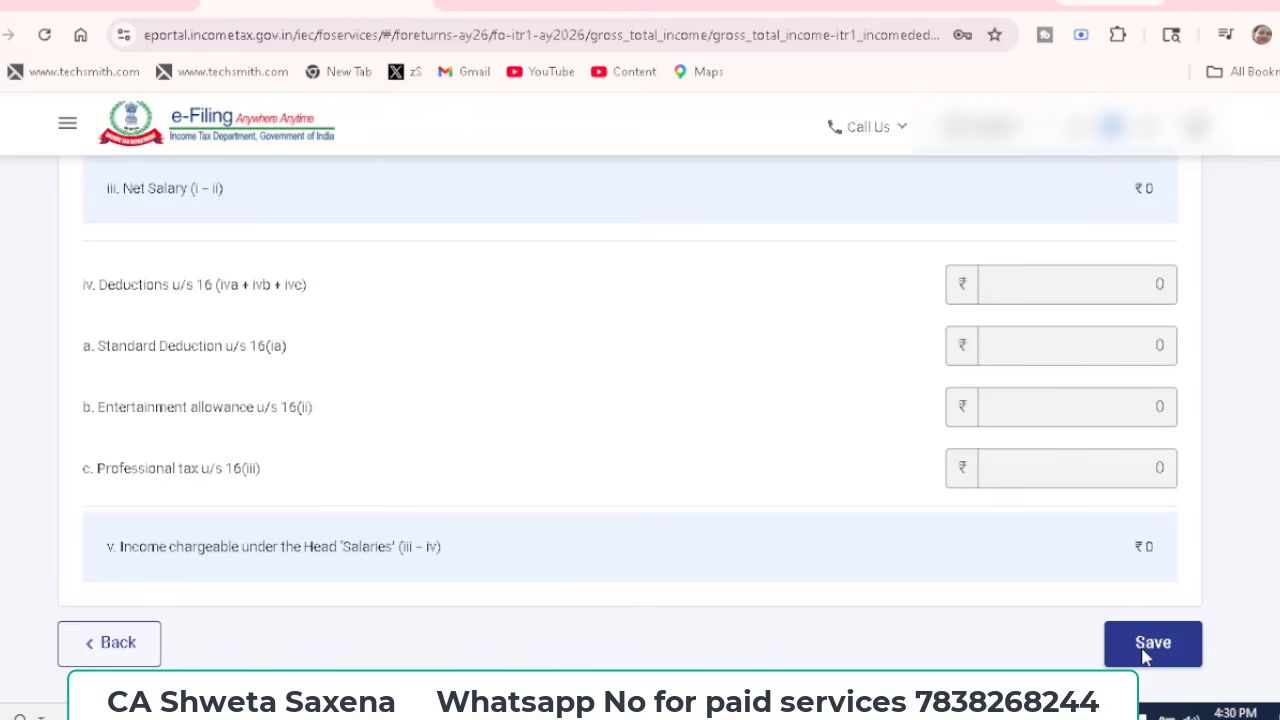
click(1150, 645)
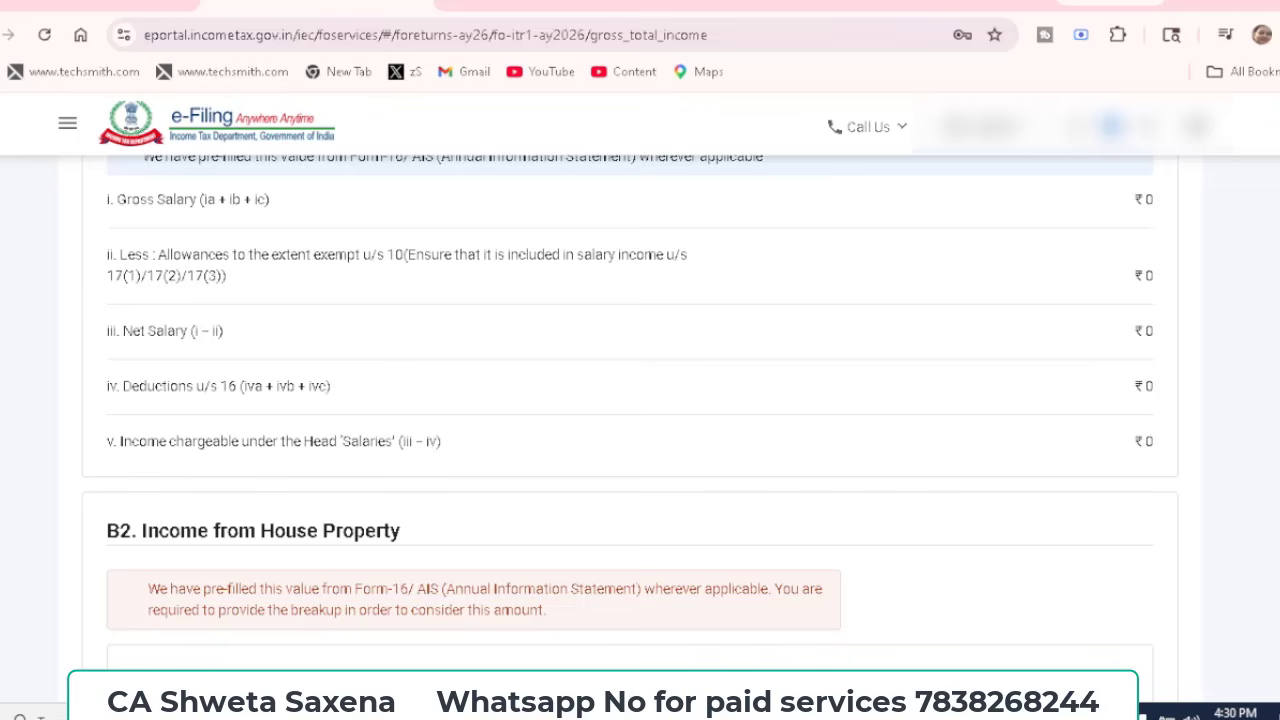
- Expand the details of Income from House Property and add a new property entry
scroll(630, 410, down, 3)
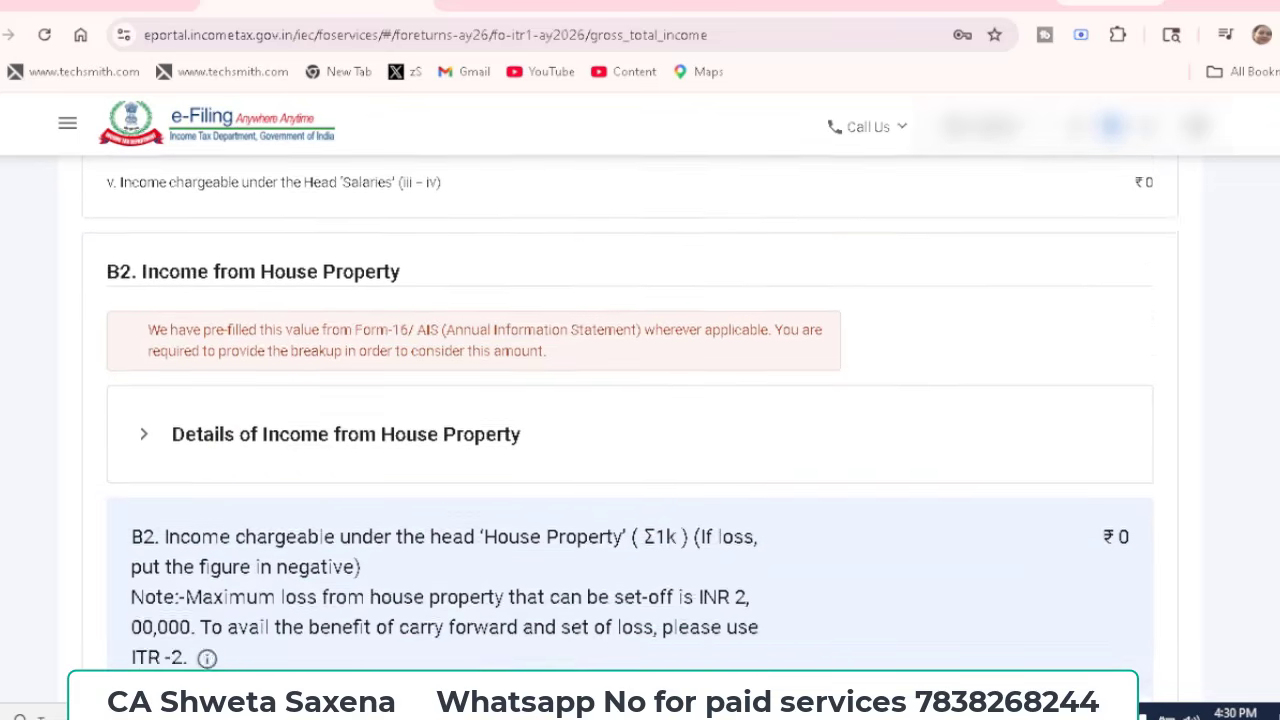
scroll(500, 340, down, 1)
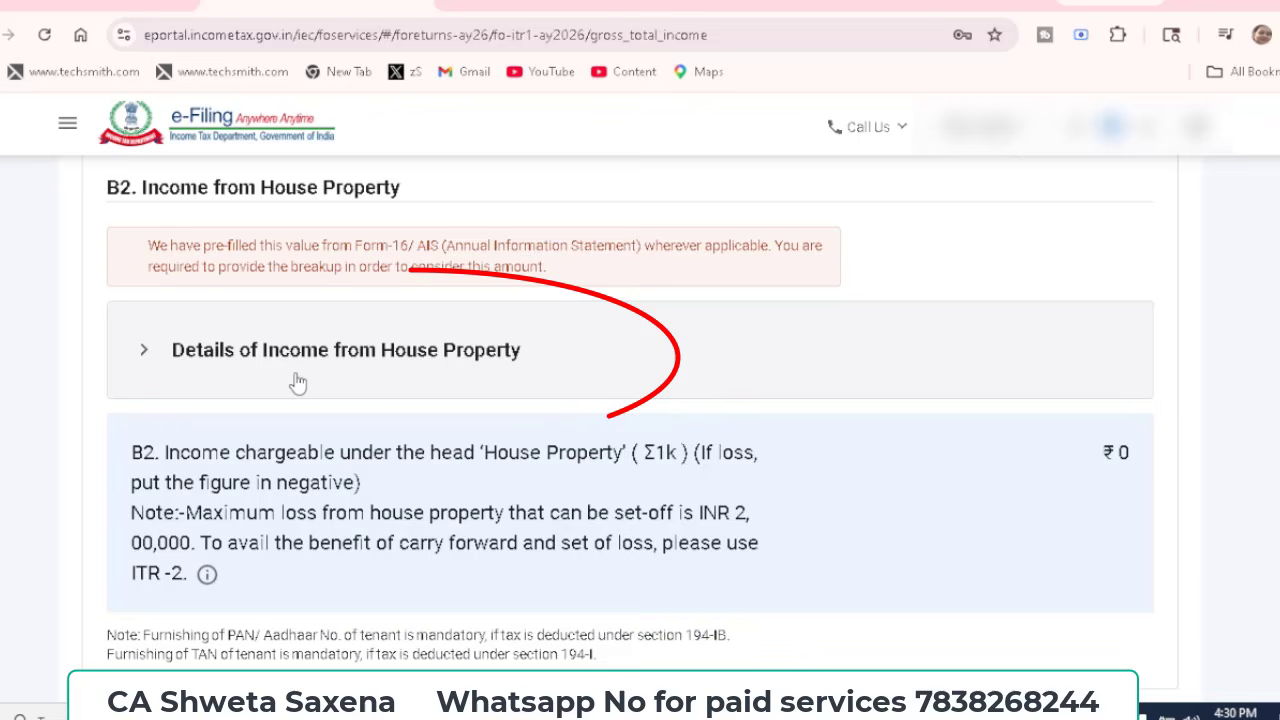
click(485, 345)
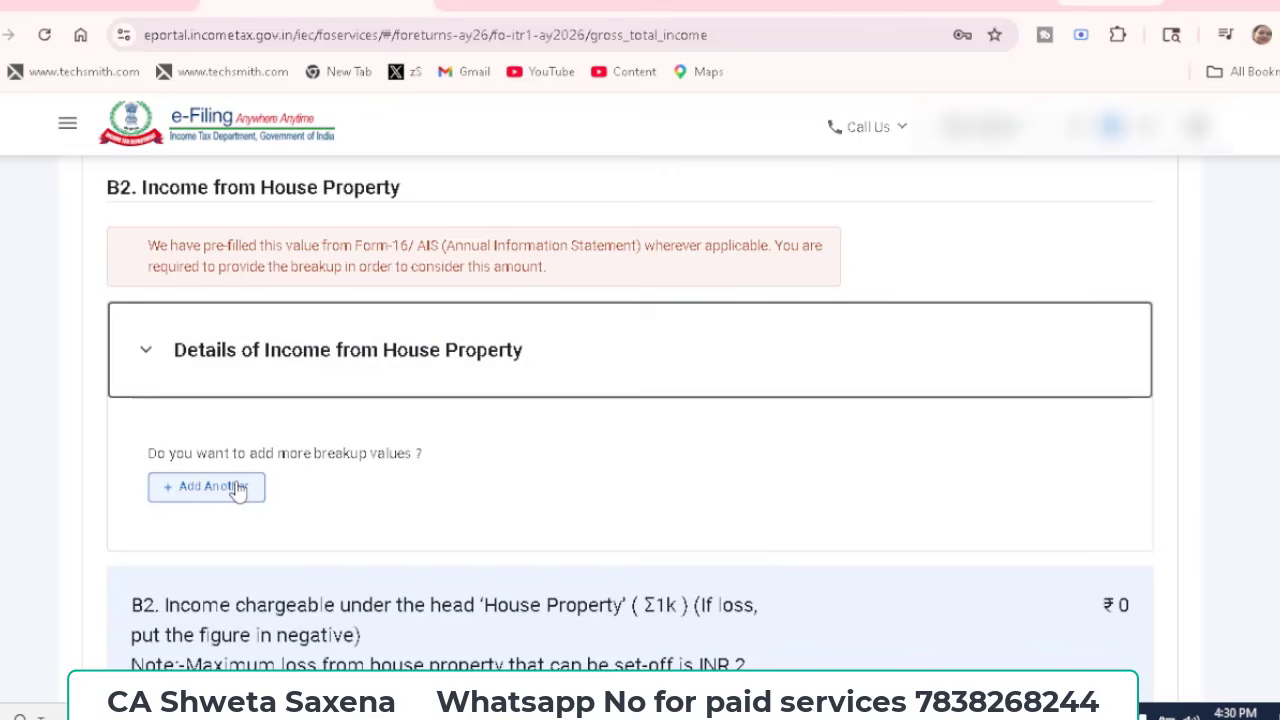
click(237, 488)
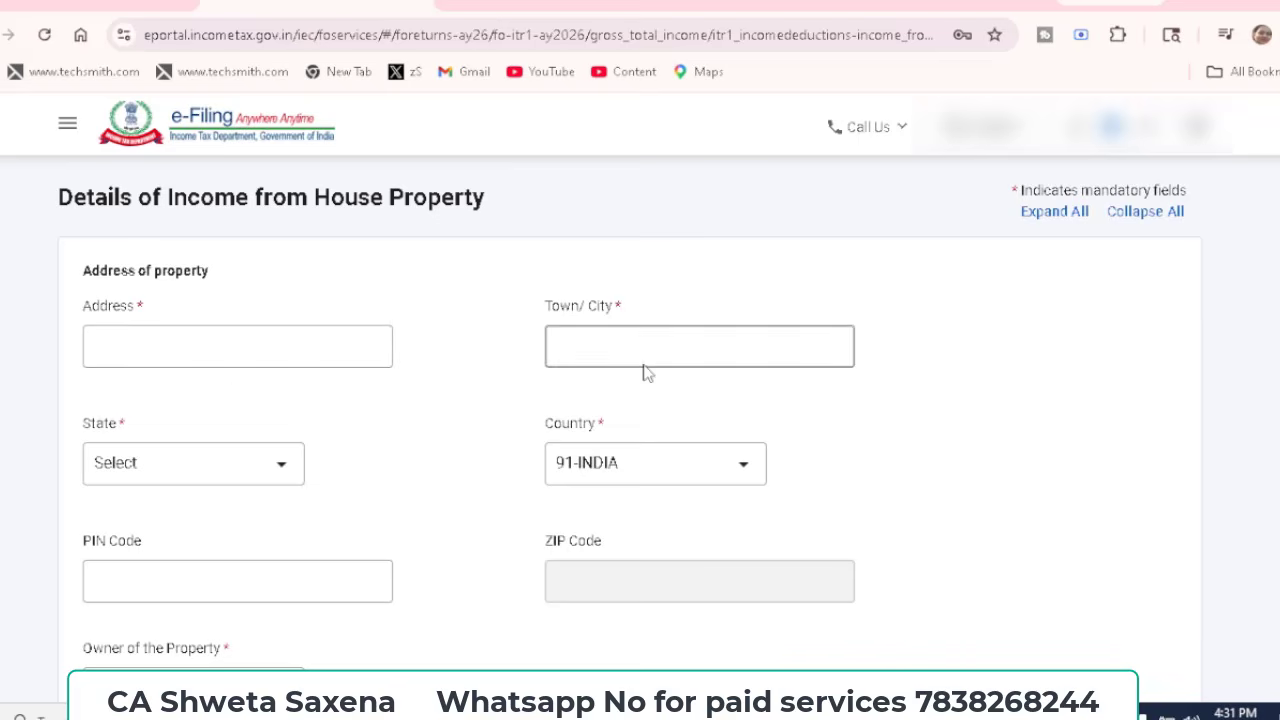
- Go over the property's address fields and the available choices for Owner of the Property
scroll(443, 543, down, 3)
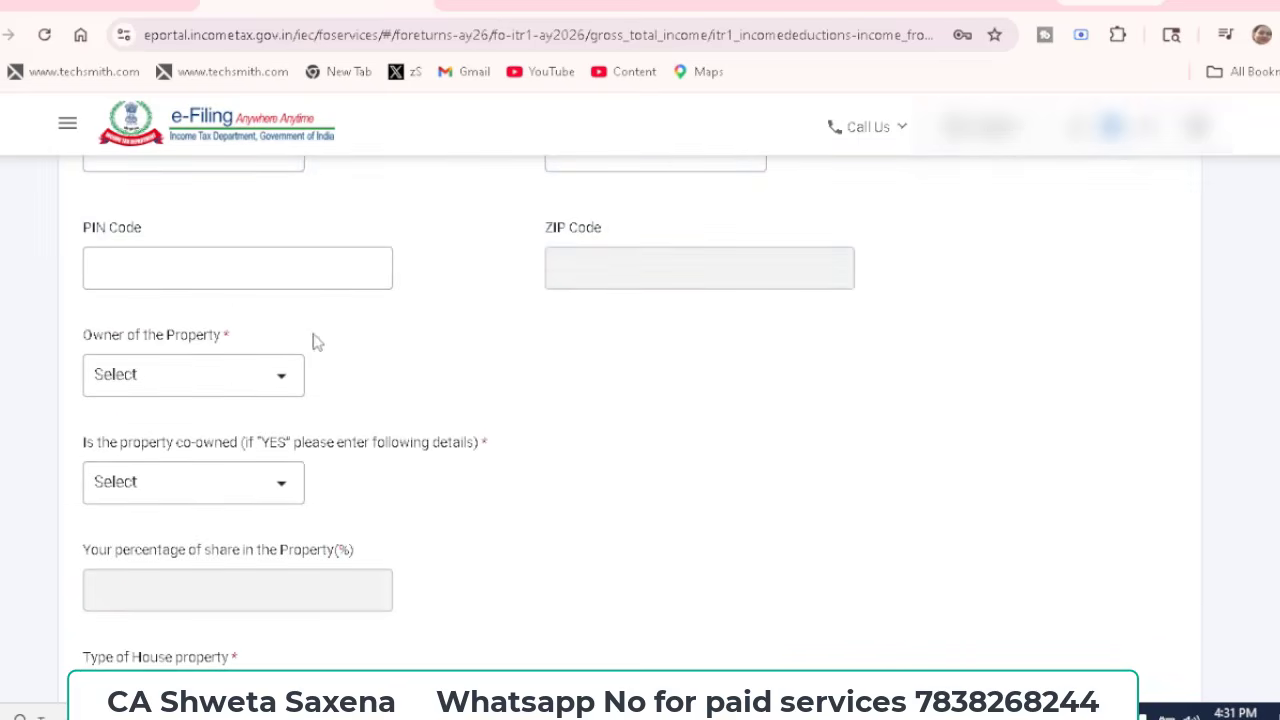
click(284, 386)
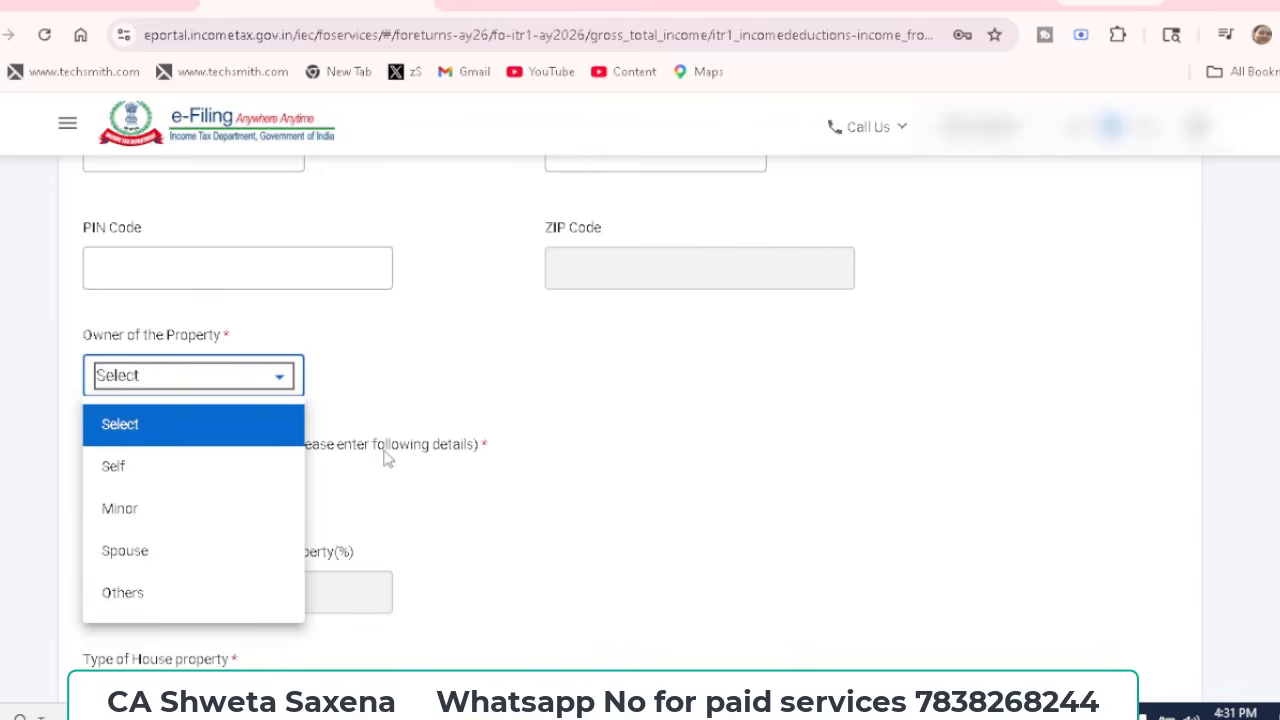
click(445, 392)
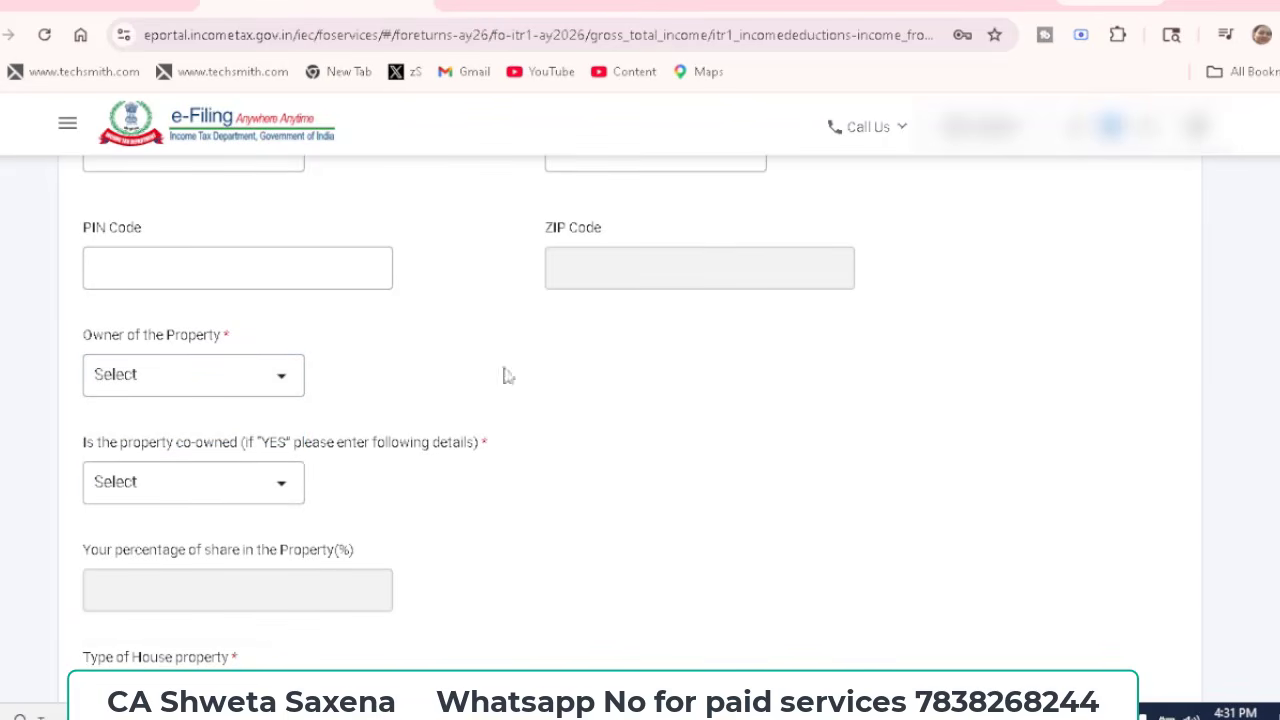
- Mark the property as co-owned and add a co-owner row, going over the co-owner detail fields
click(284, 489)
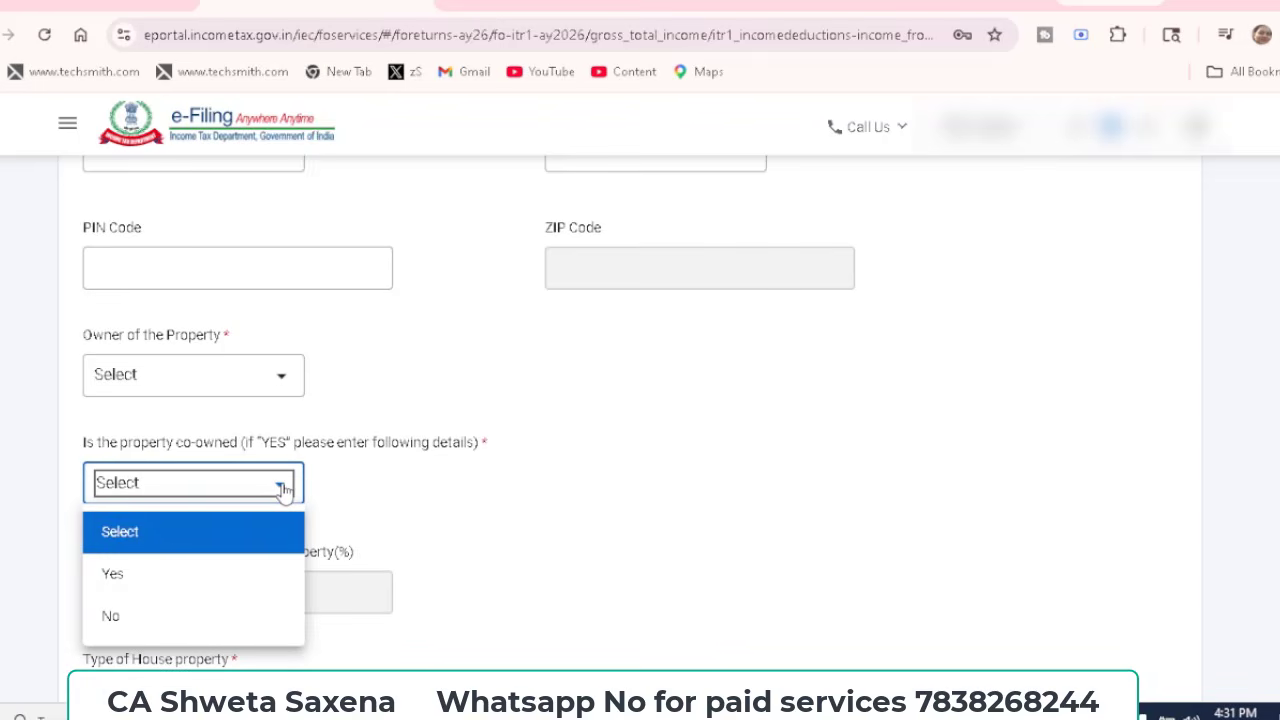
click(129, 574)
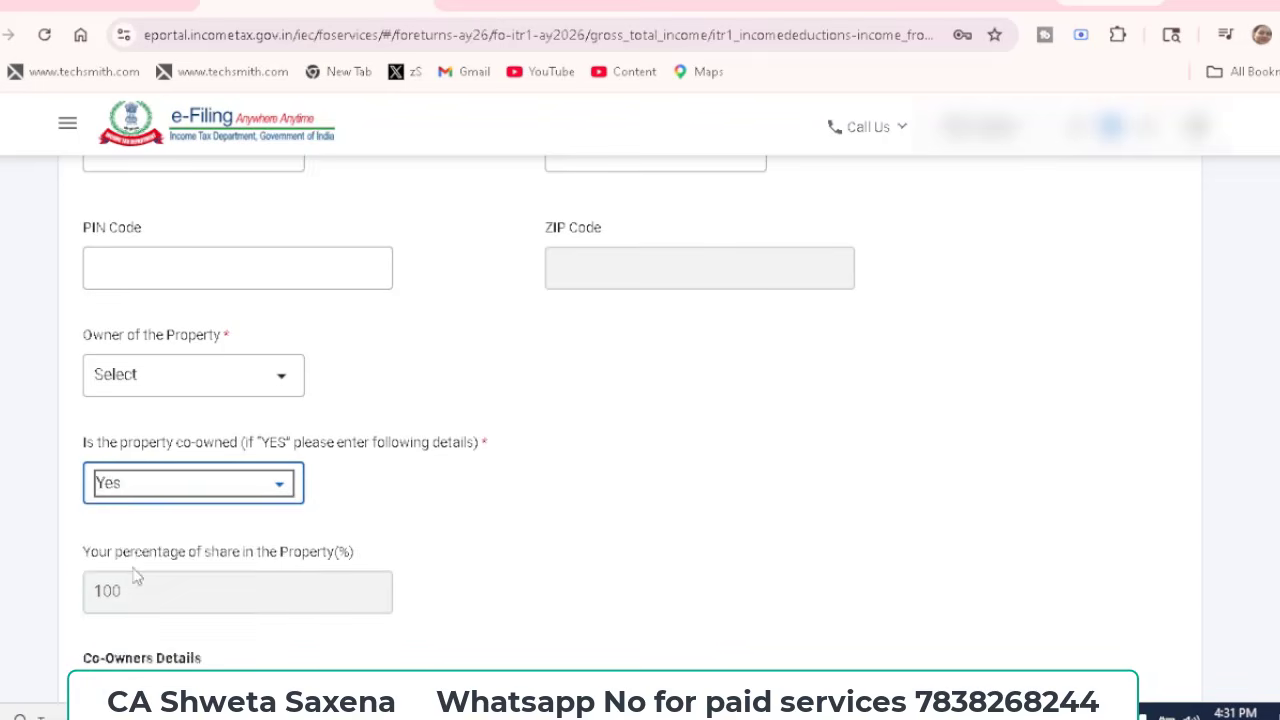
scroll(443, 566, down, 1)
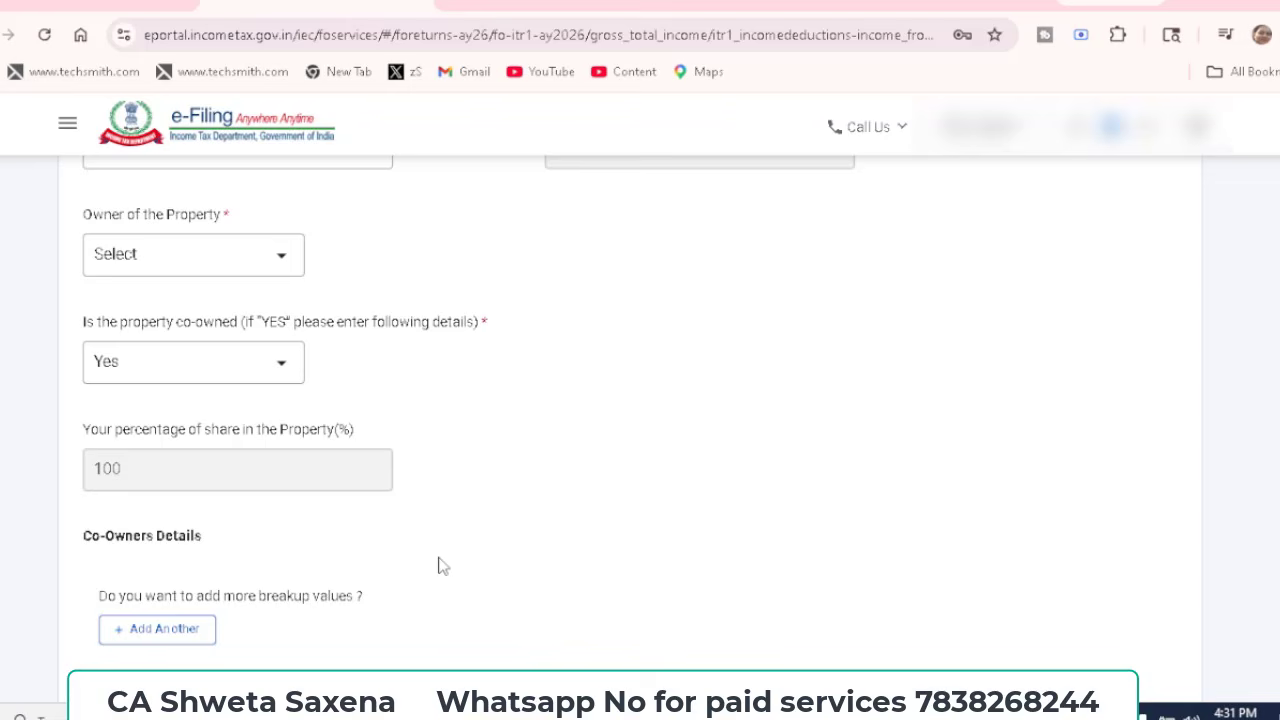
scroll(443, 566, down, 1)
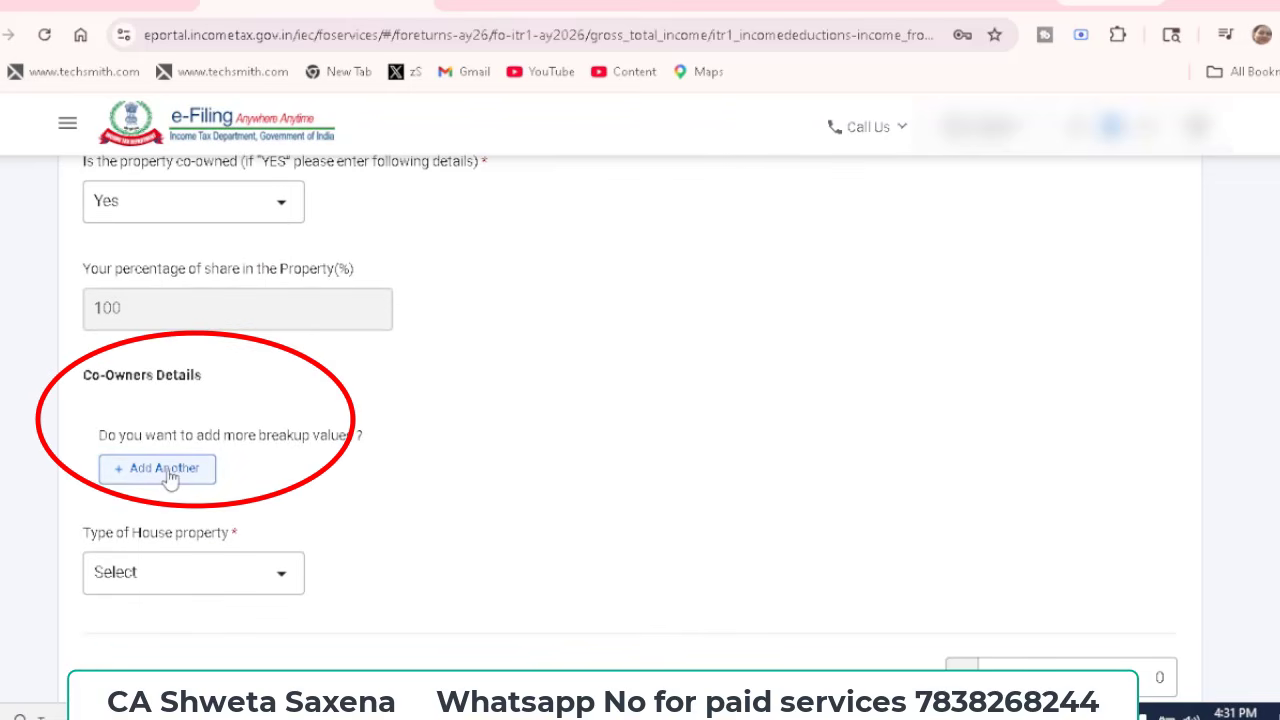
click(168, 470)
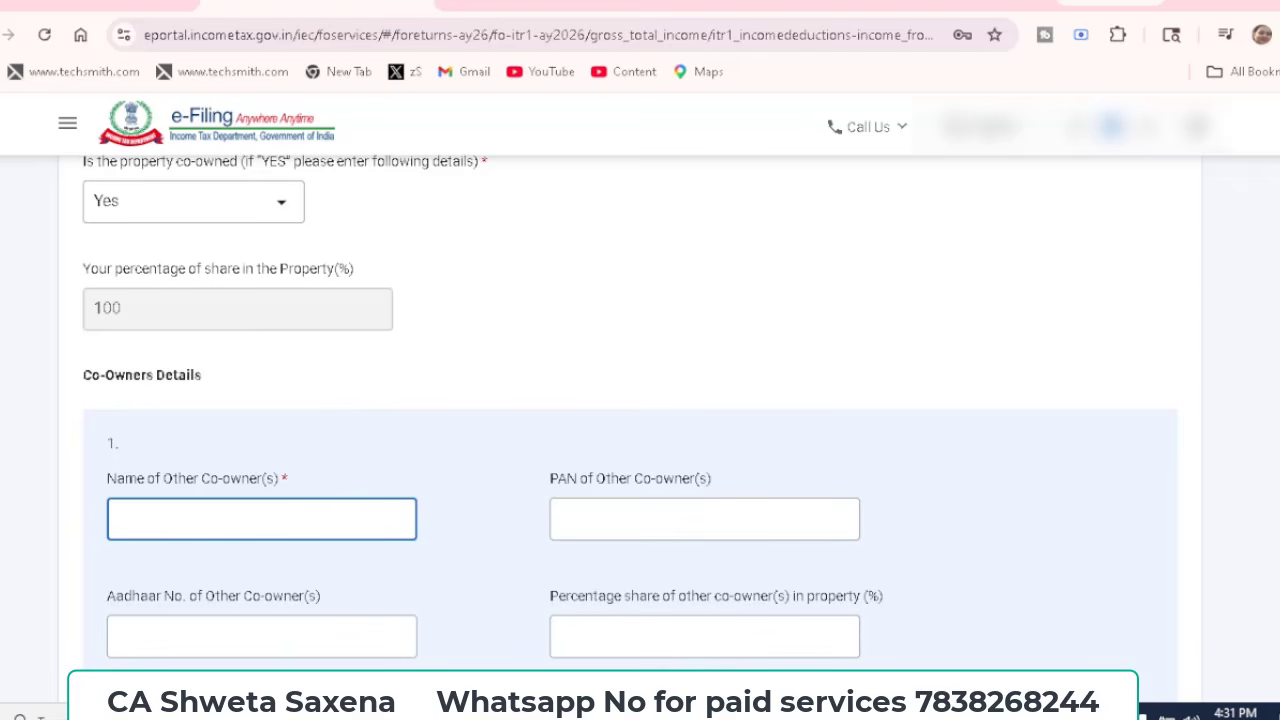
scroll(630, 413, down, 3)
scroll(630, 413, up, 3)
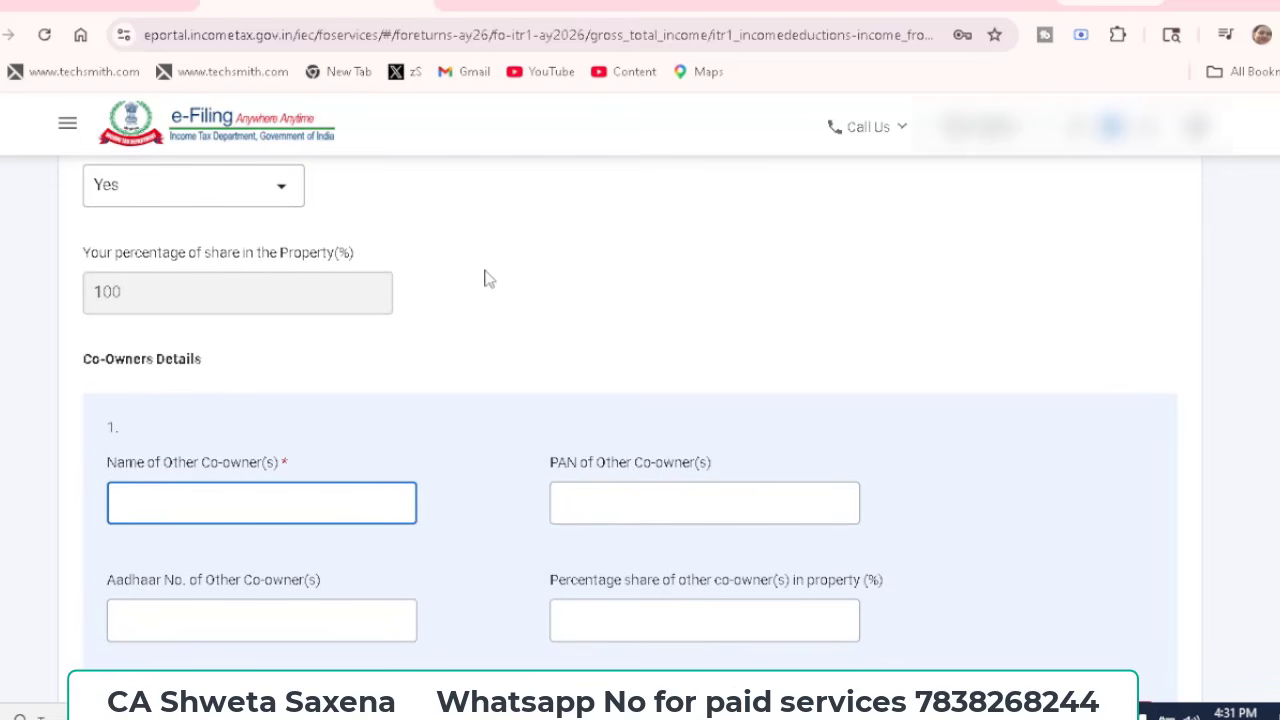
- Mark the property as not co-owned and set the type of house property to Self Occupied
click(286, 193)
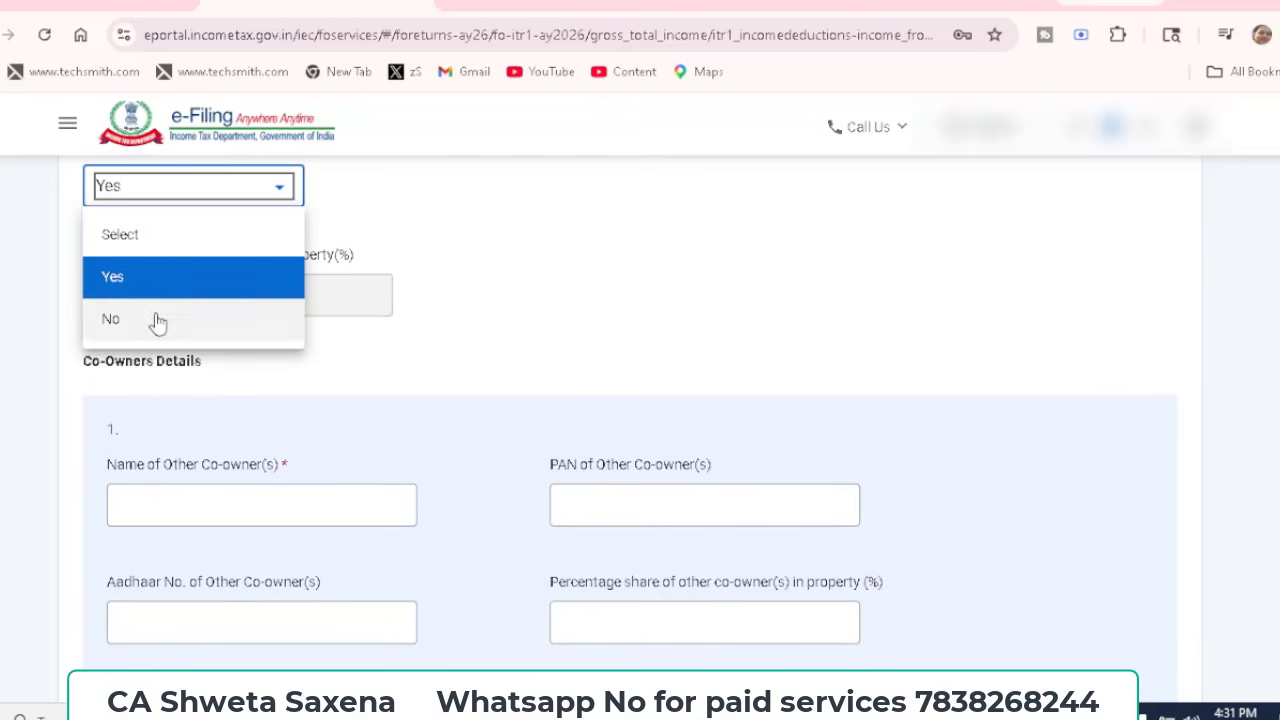
click(157, 320)
click(518, 290)
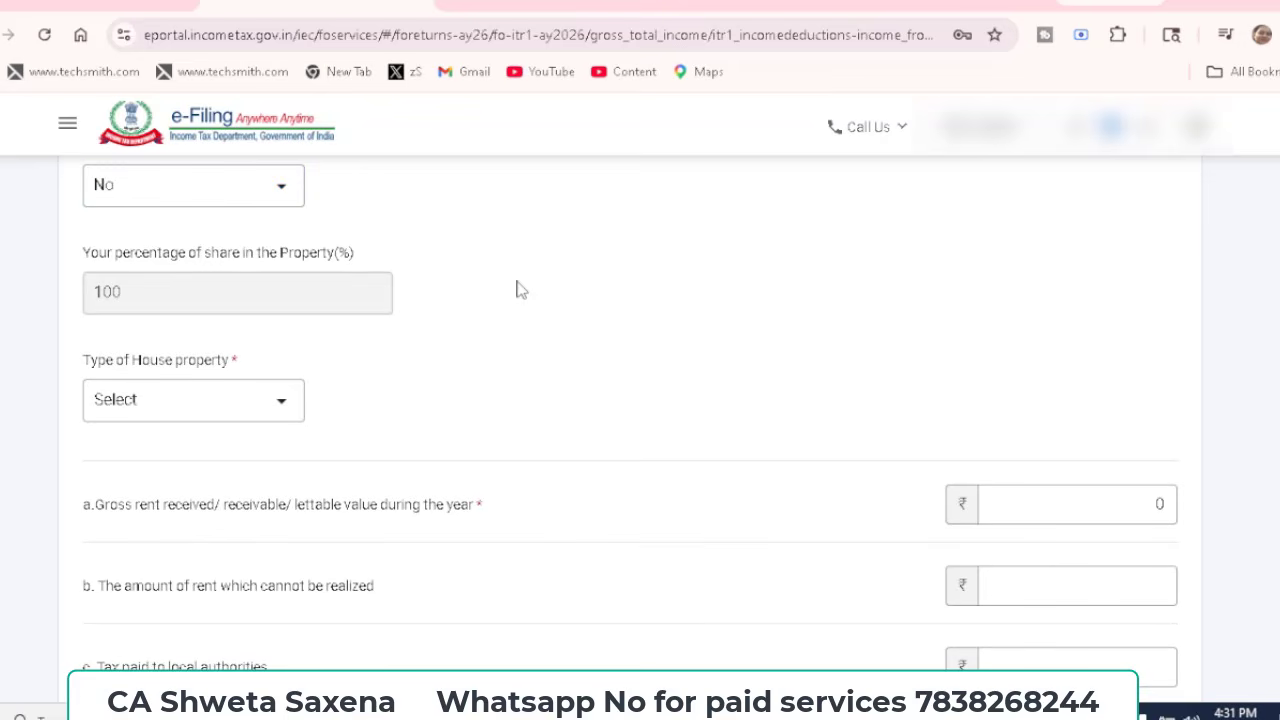
scroll(518, 290, down, 2)
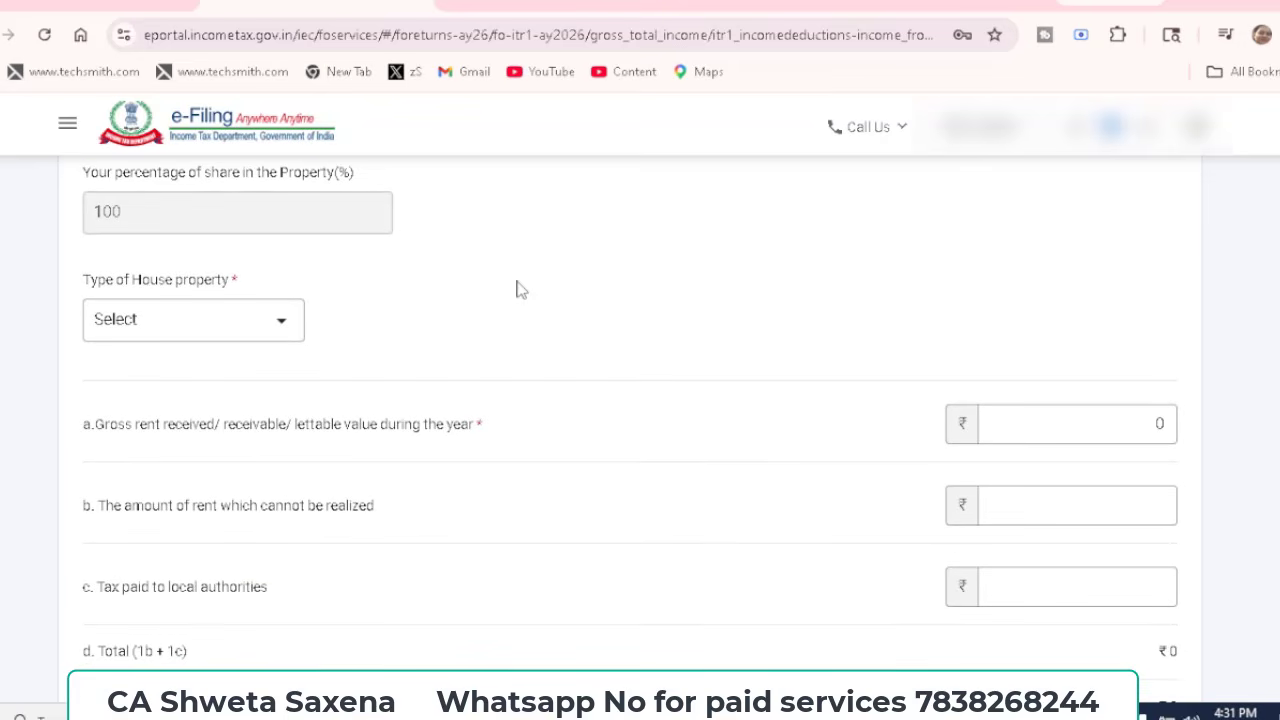
click(282, 331)
click(158, 422)
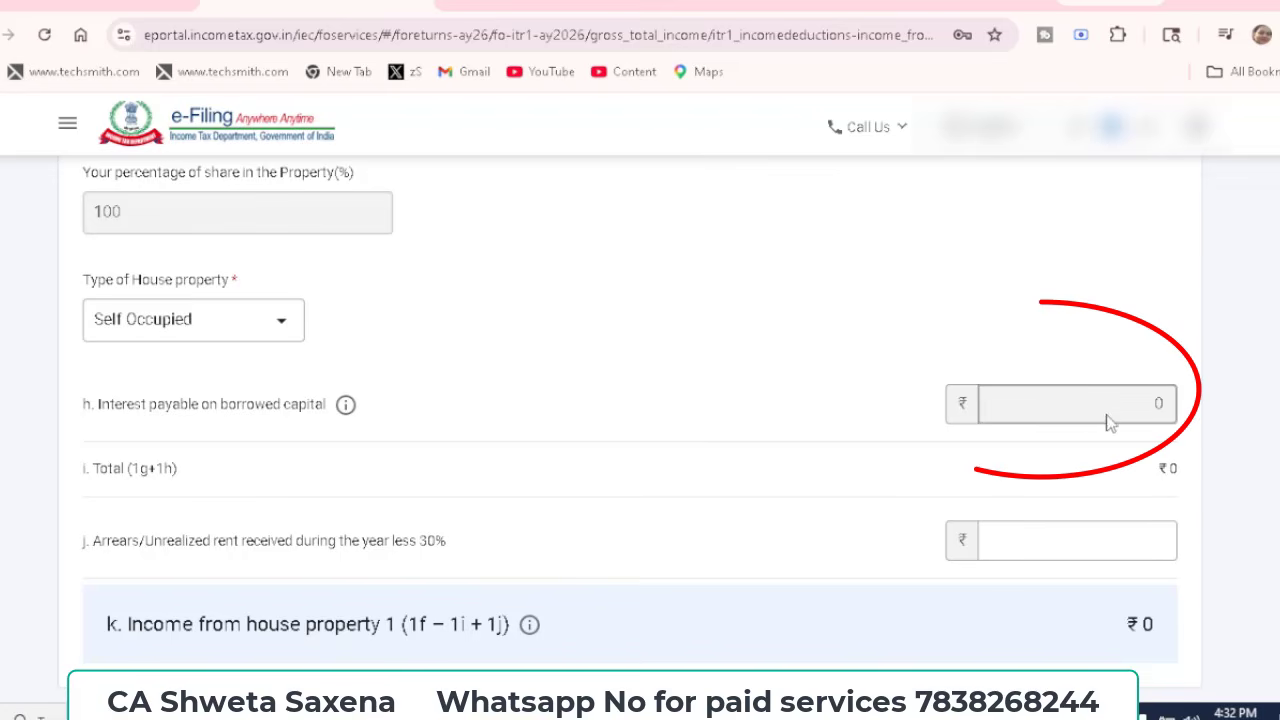
- Change the house property type to Let Out, with gross rent of 1200000 and tax paid to local authorities of 3000
click(280, 330)
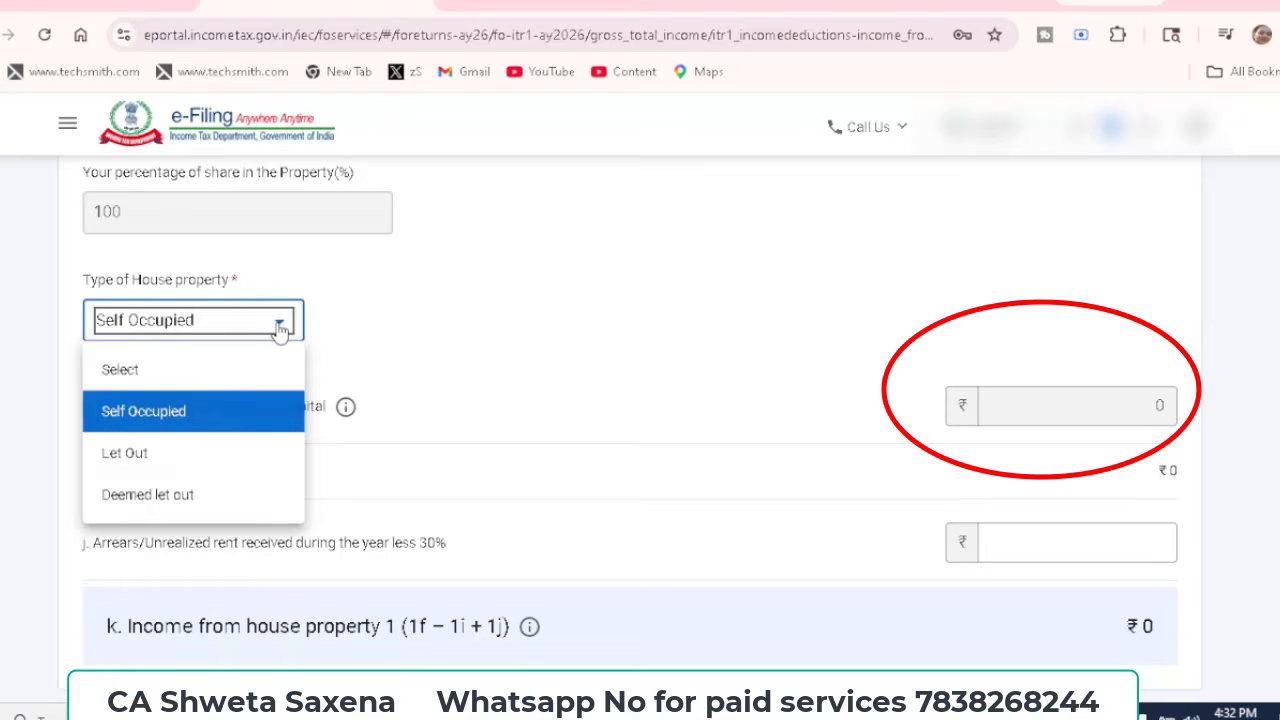
click(157, 460)
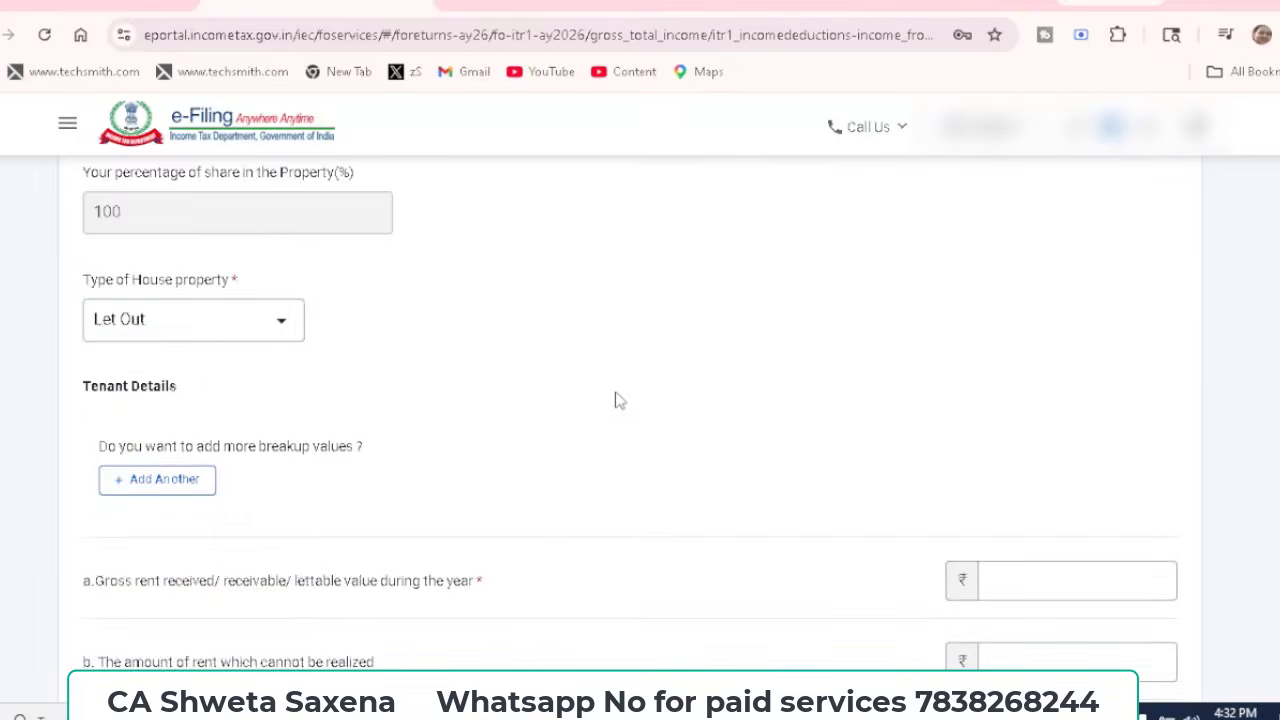
scroll(614, 400, down, 2)
click(1025, 381)
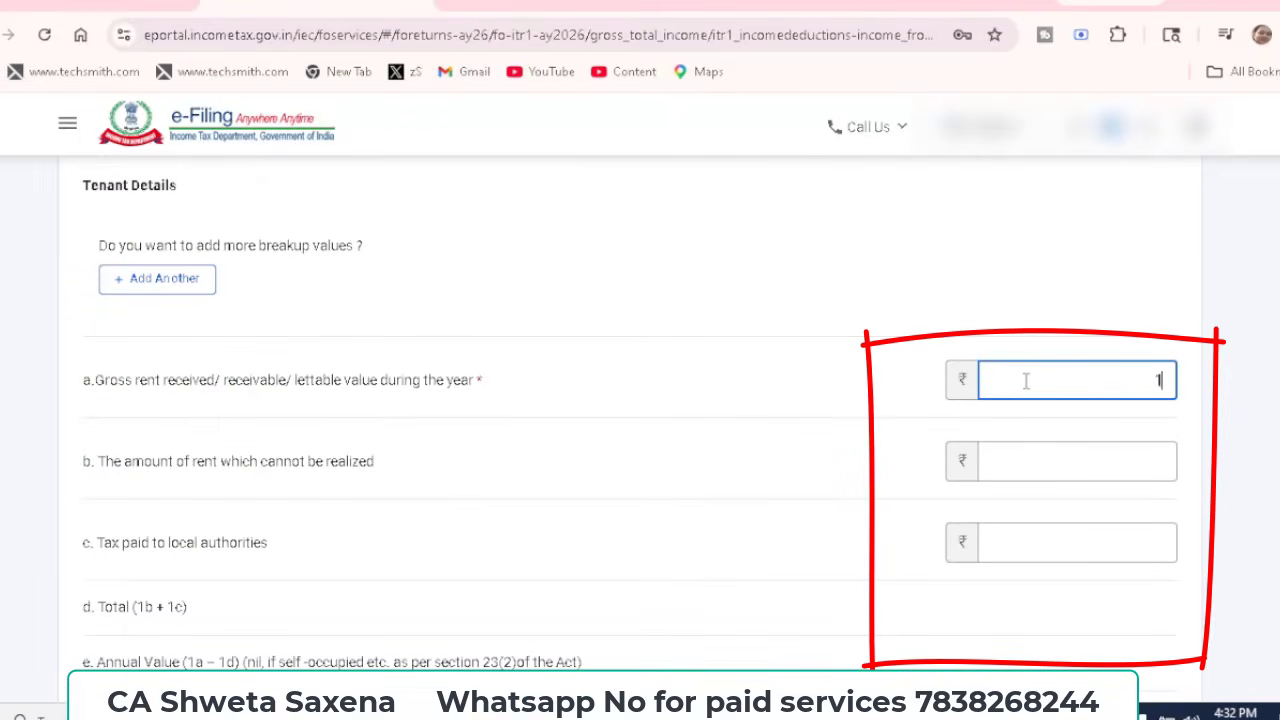
text(1200000)
scroll(882, 392, down, 2)
click(1030, 350)
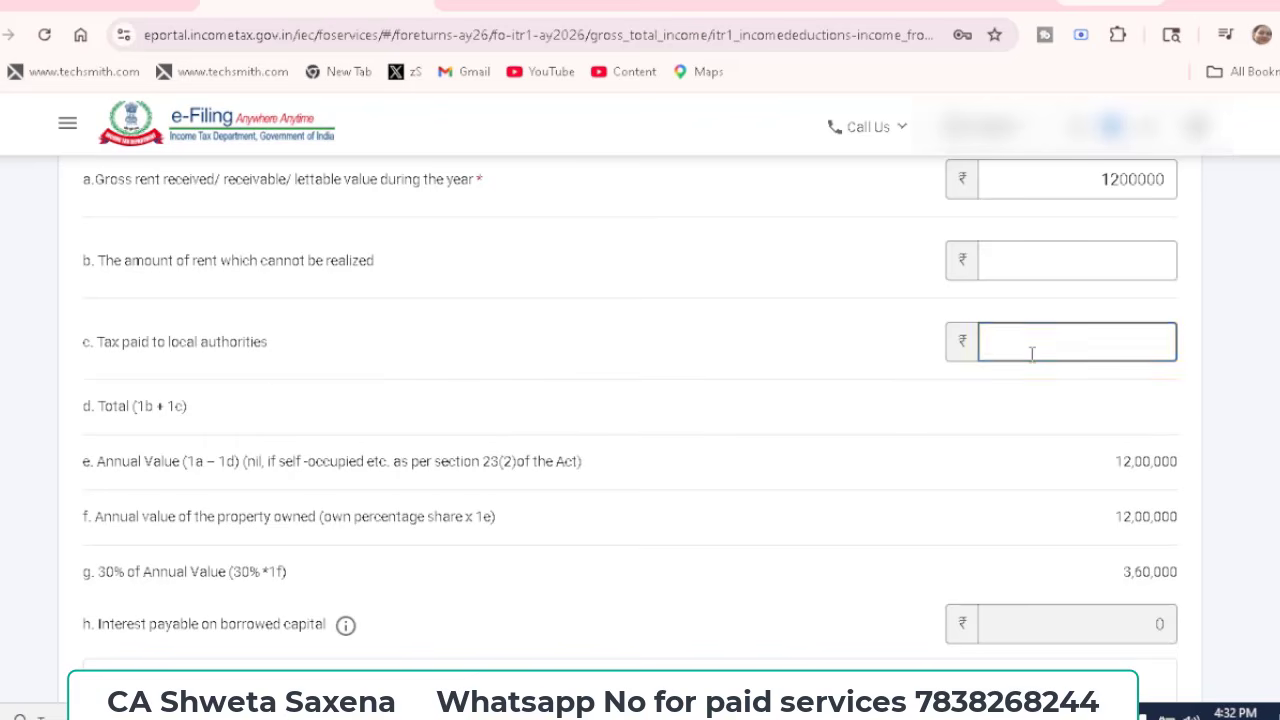
text(3000)
click(717, 303)
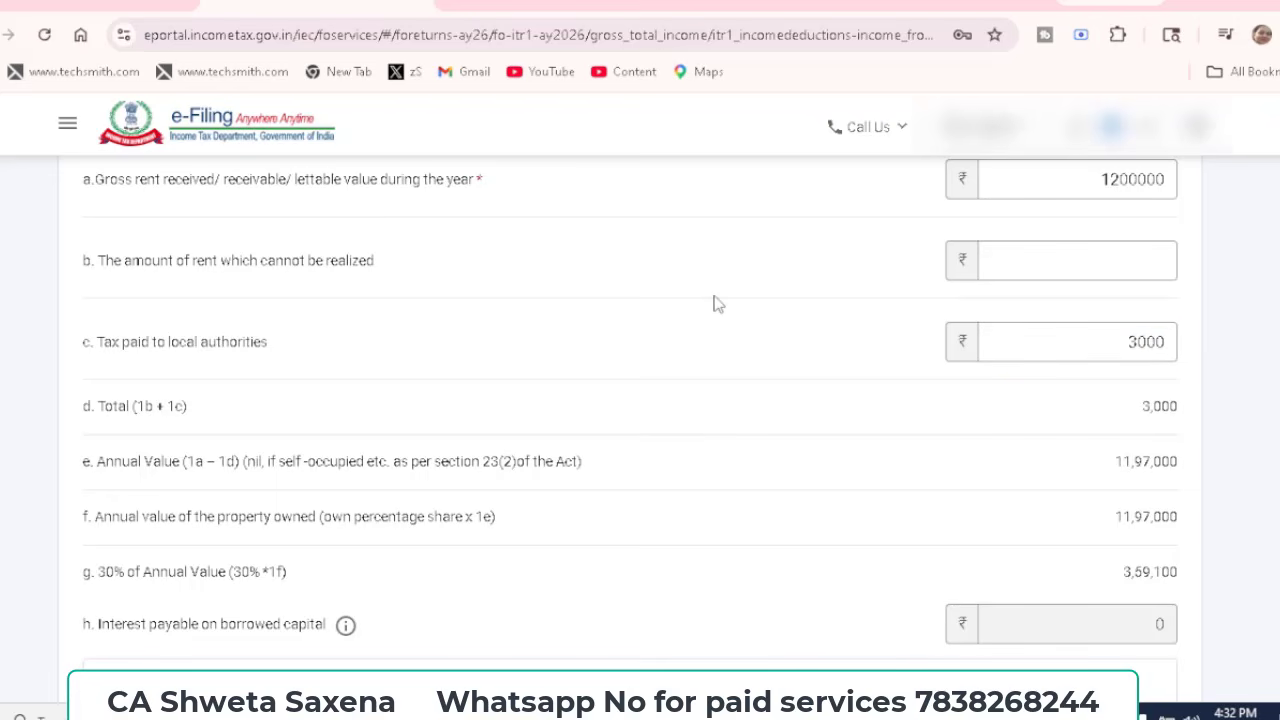
scroll(717, 303, down, 2)
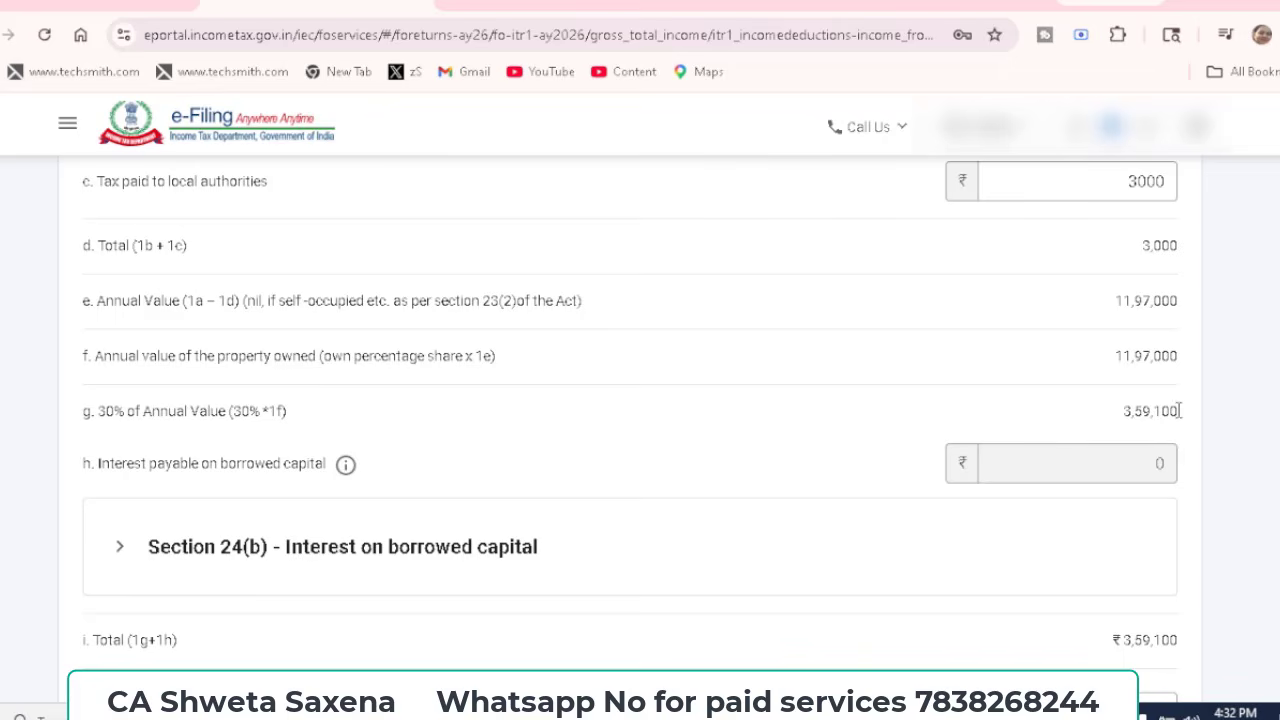
- Add a loan row under Section 24(b) Interest on borrowed capital, go over its lender and amount fields, and leave the property form
scroll(764, 464, down, 3)
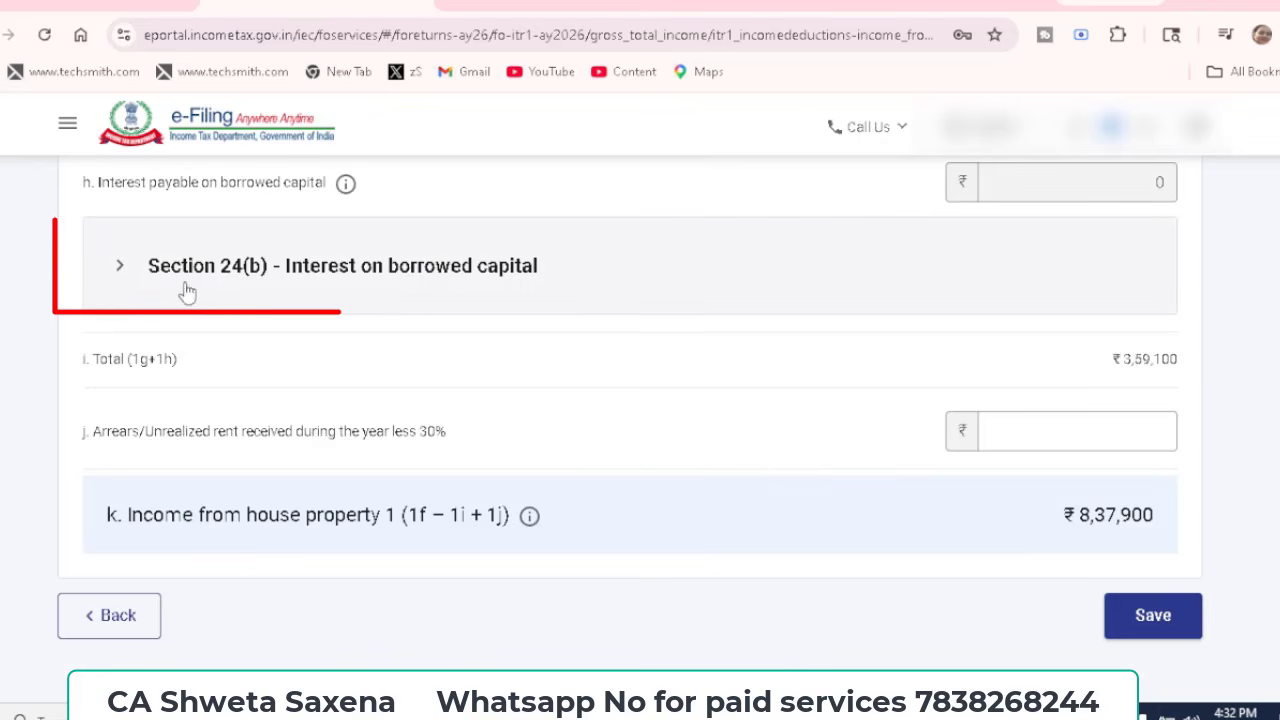
click(614, 273)
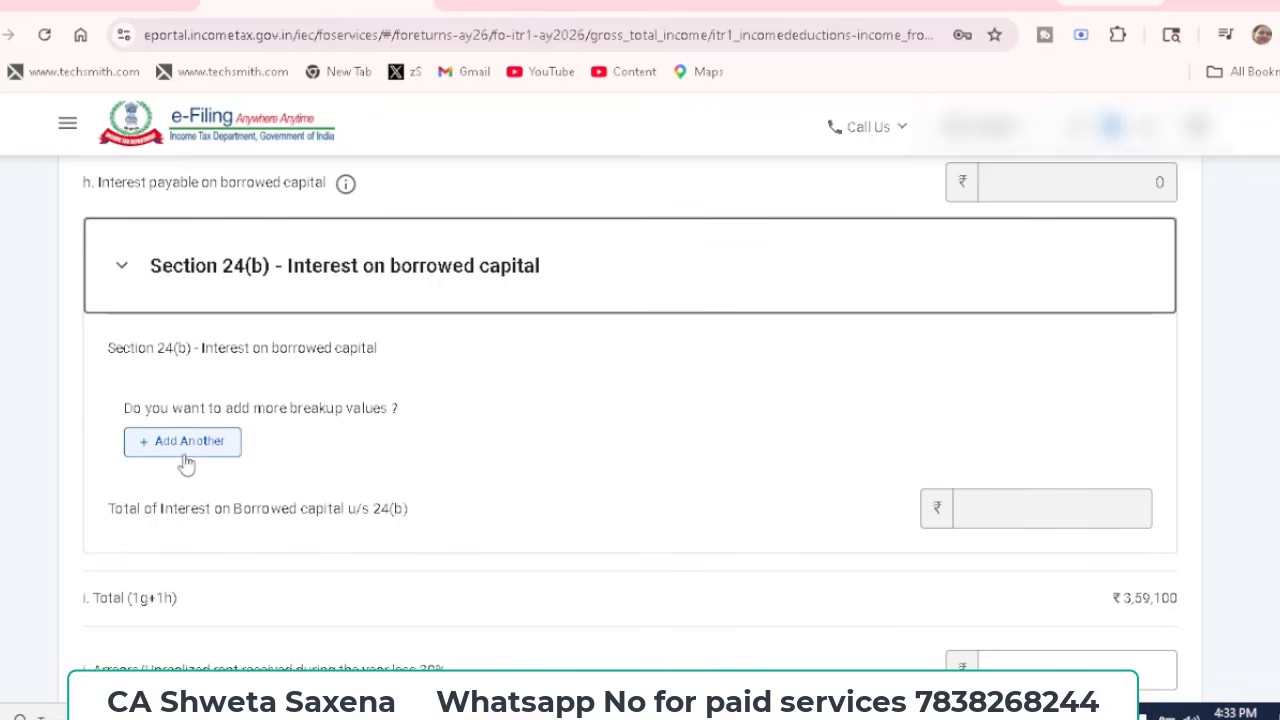
click(190, 458)
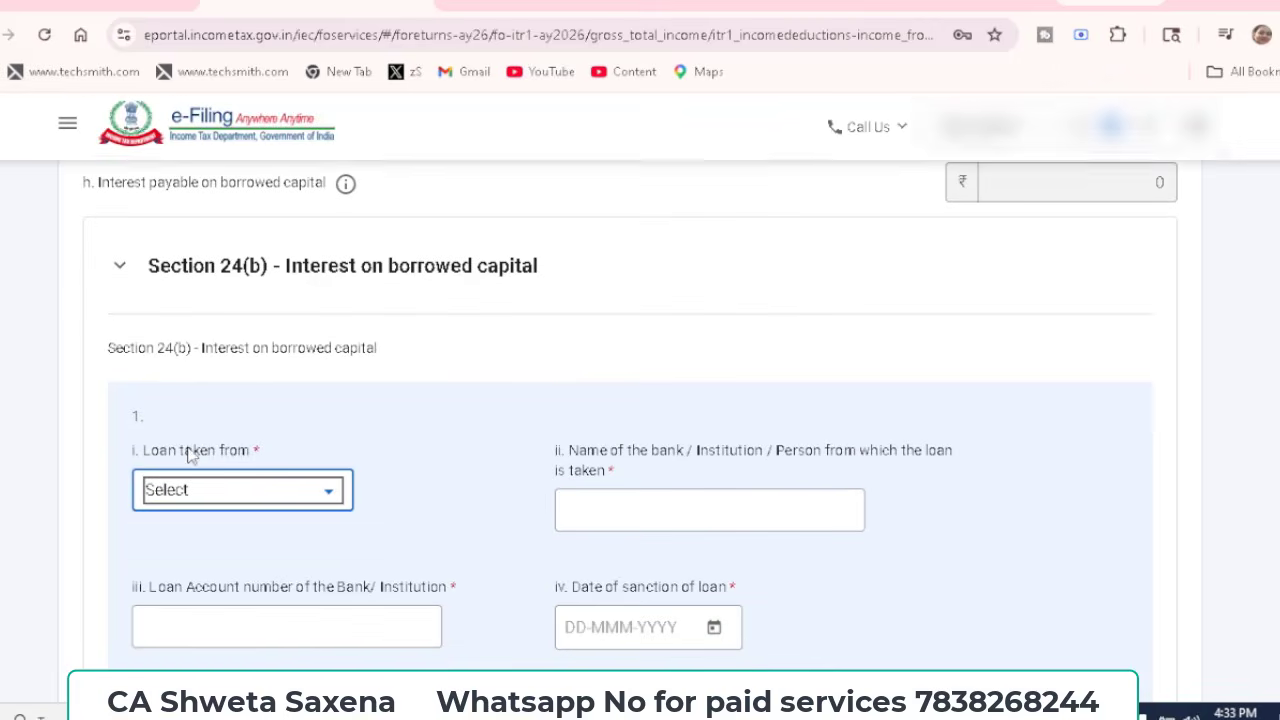
scroll(1129, 386, down, 2)
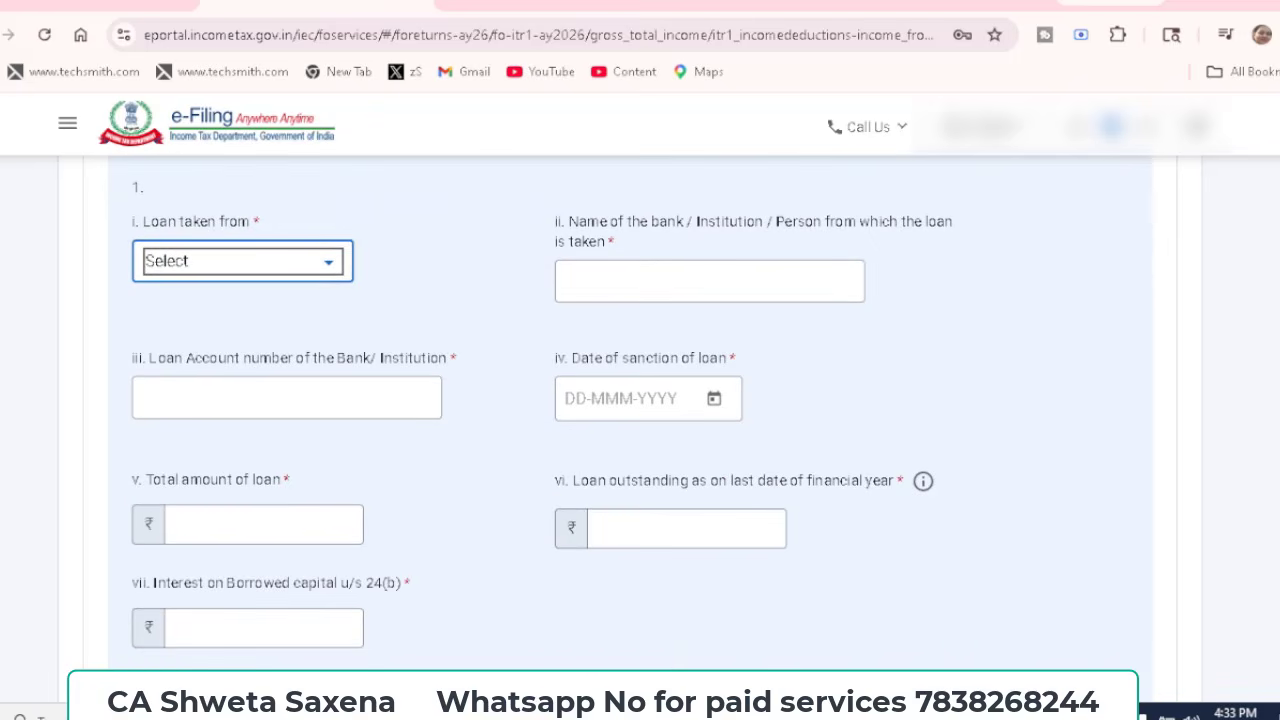
click(328, 256)
click(329, 257)
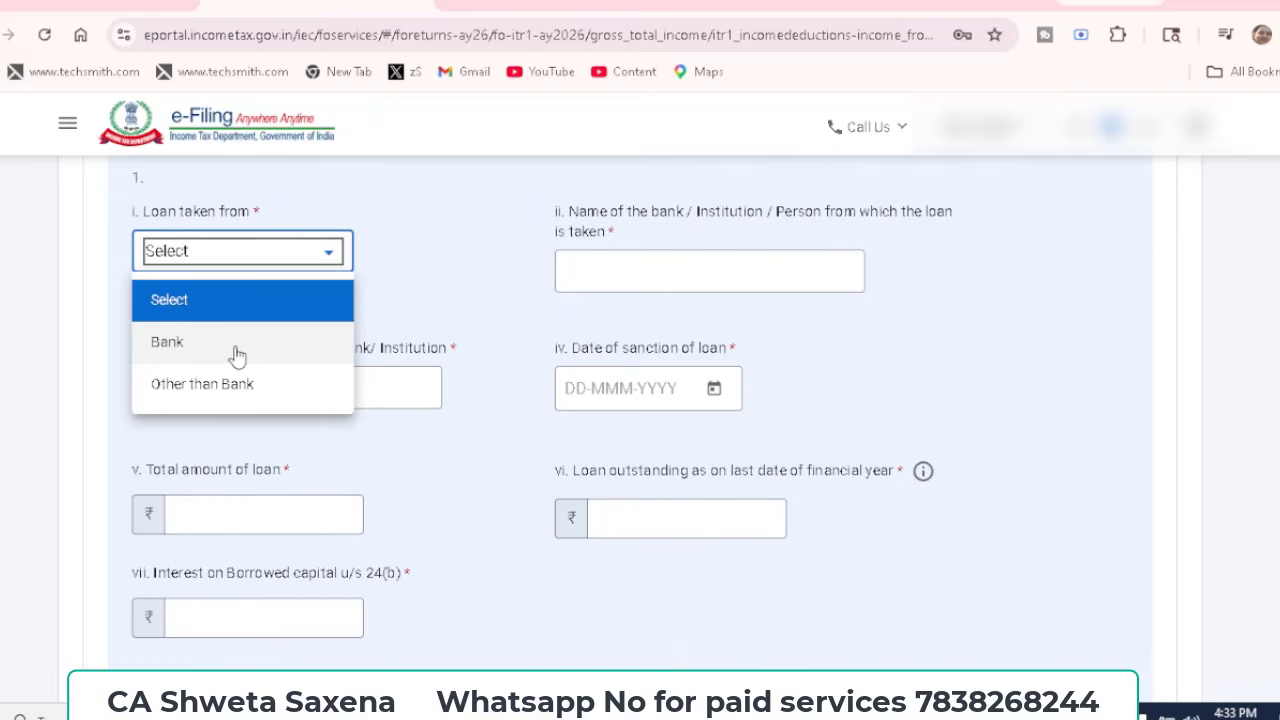
click(666, 280)
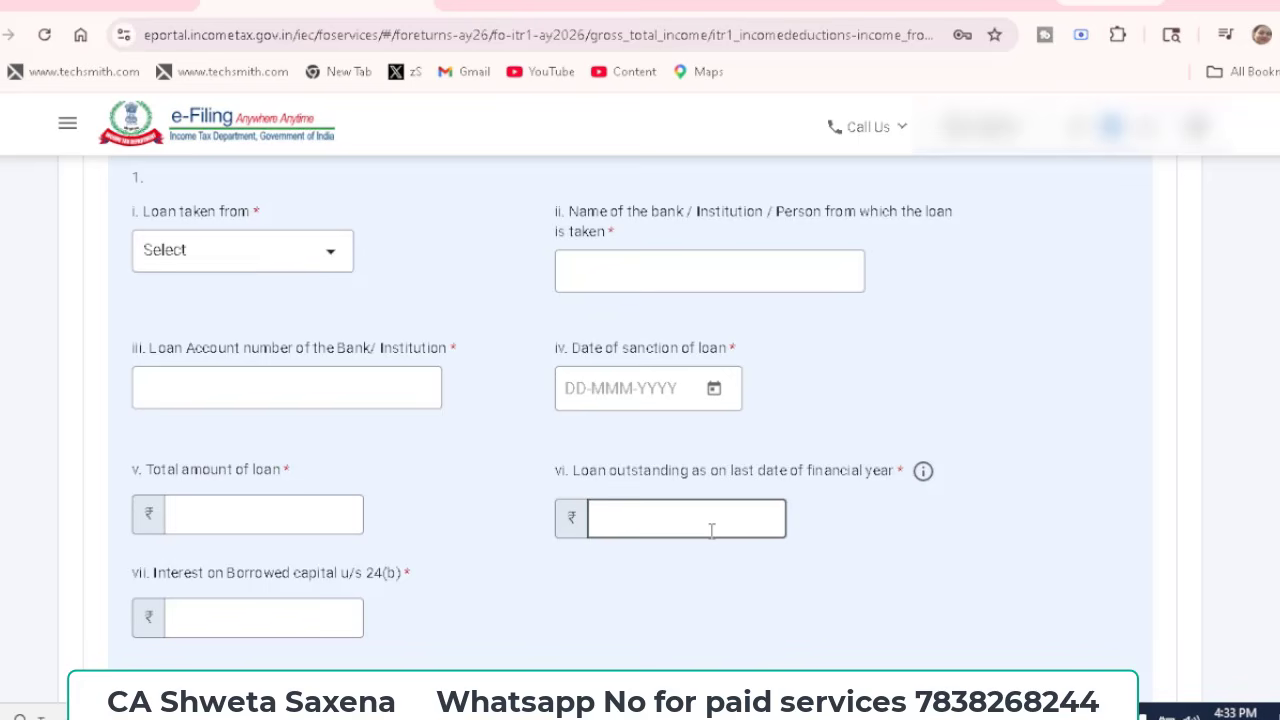
click(245, 614)
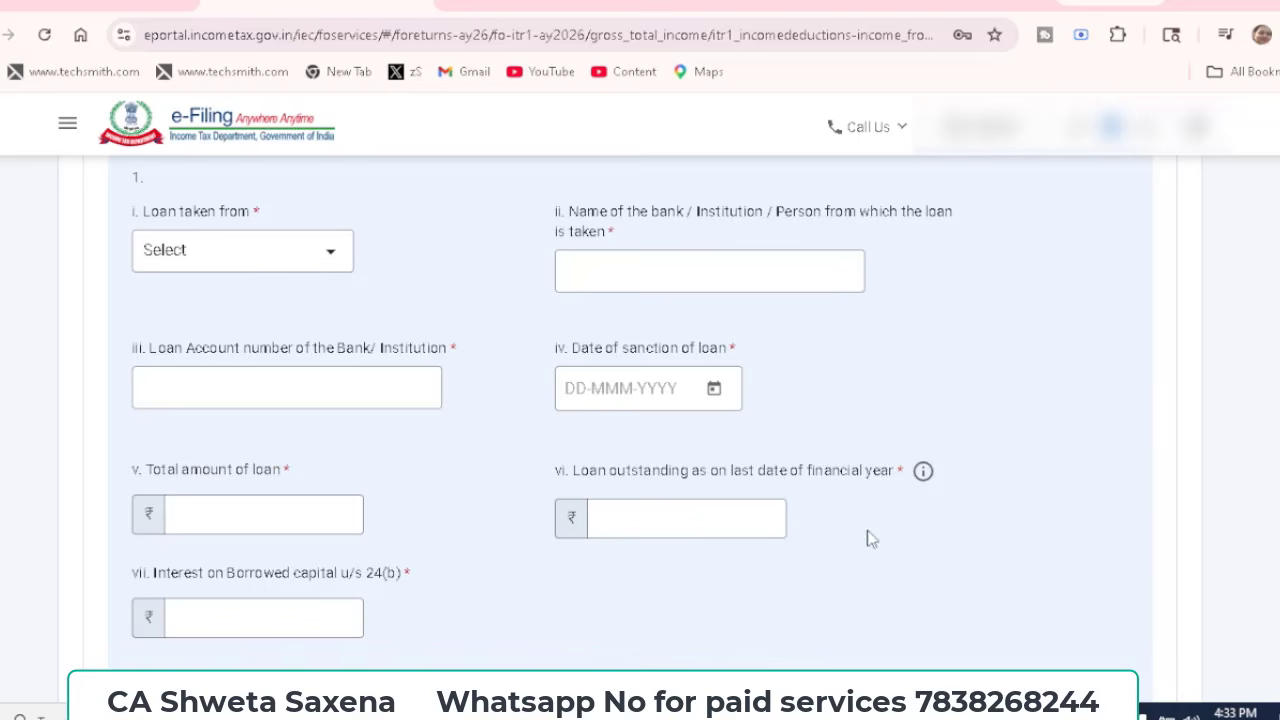
scroll(601, 325, down, 6)
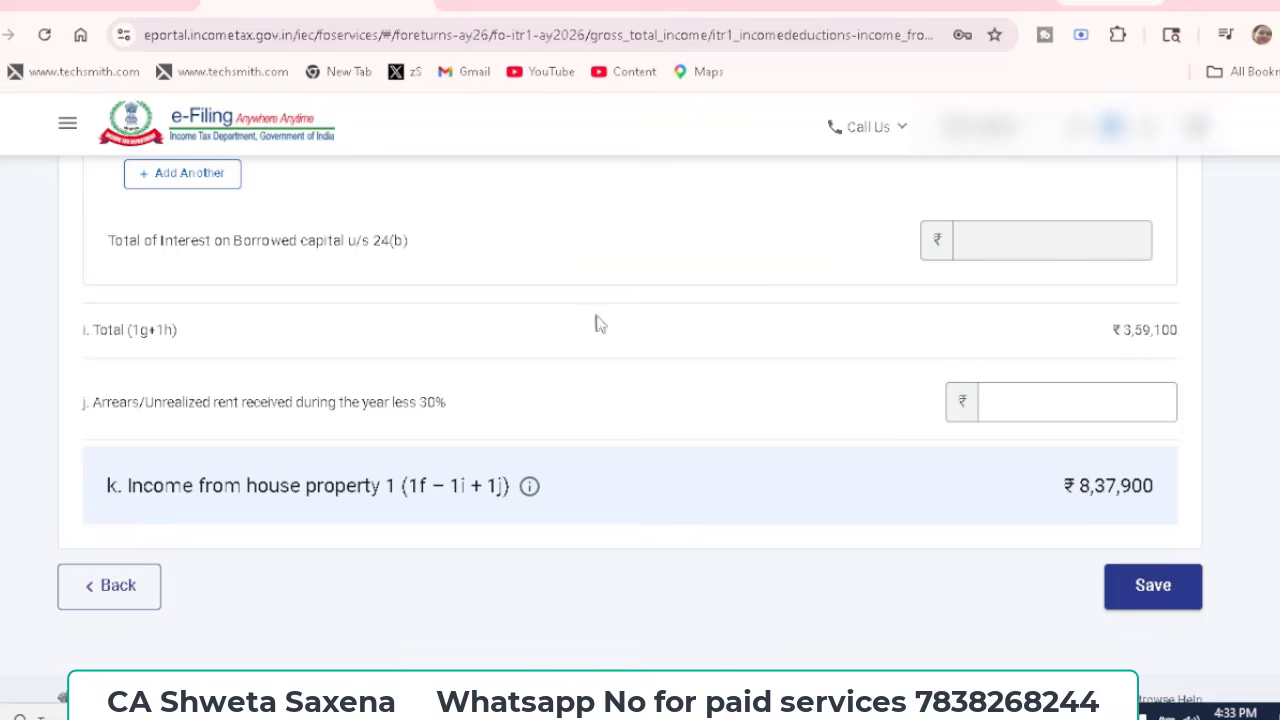
click(1152, 593)
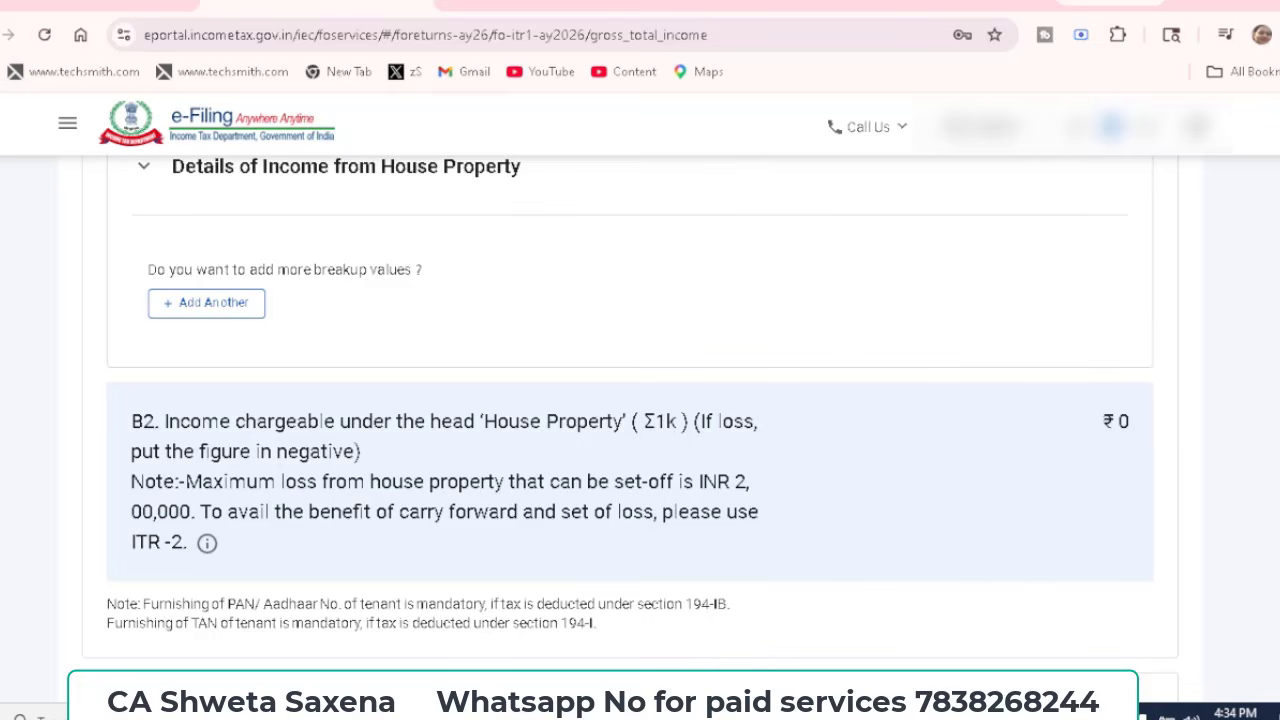
- Start another entry under B3 Income from Other Sources with Interest from Saving Bank Account as its nature of income
scroll(548, 348, down, 5)
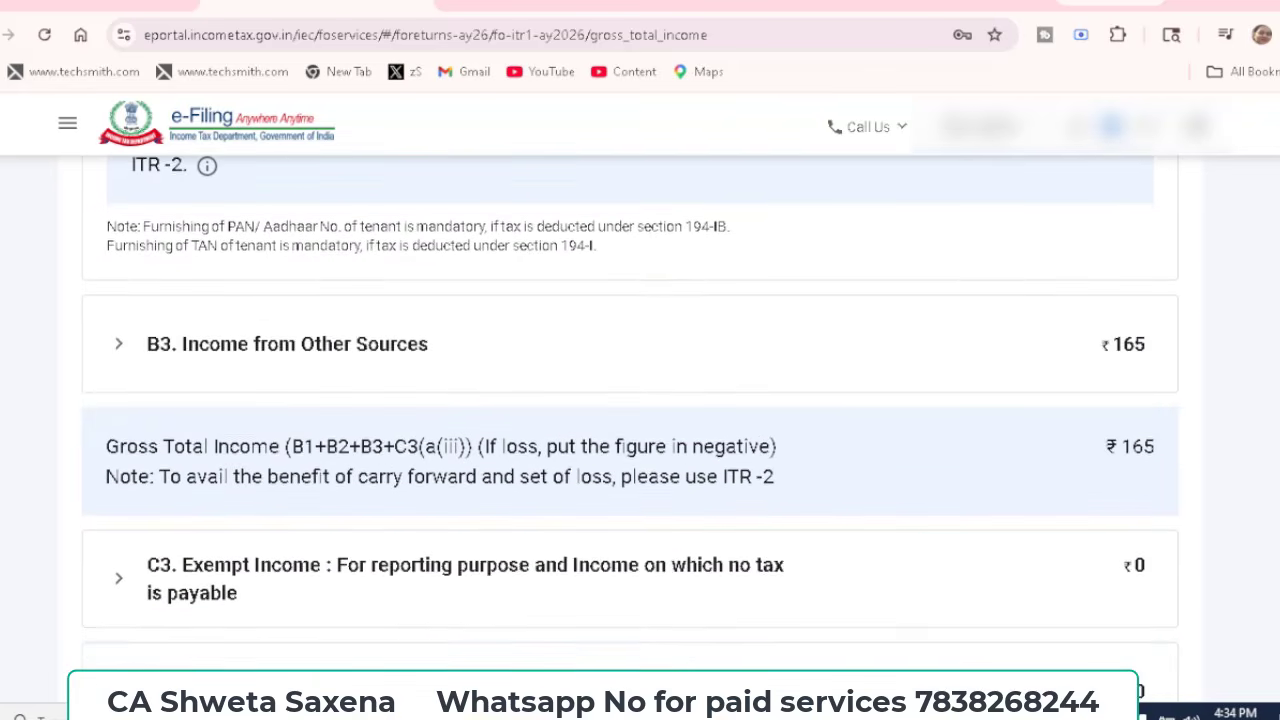
click(548, 348)
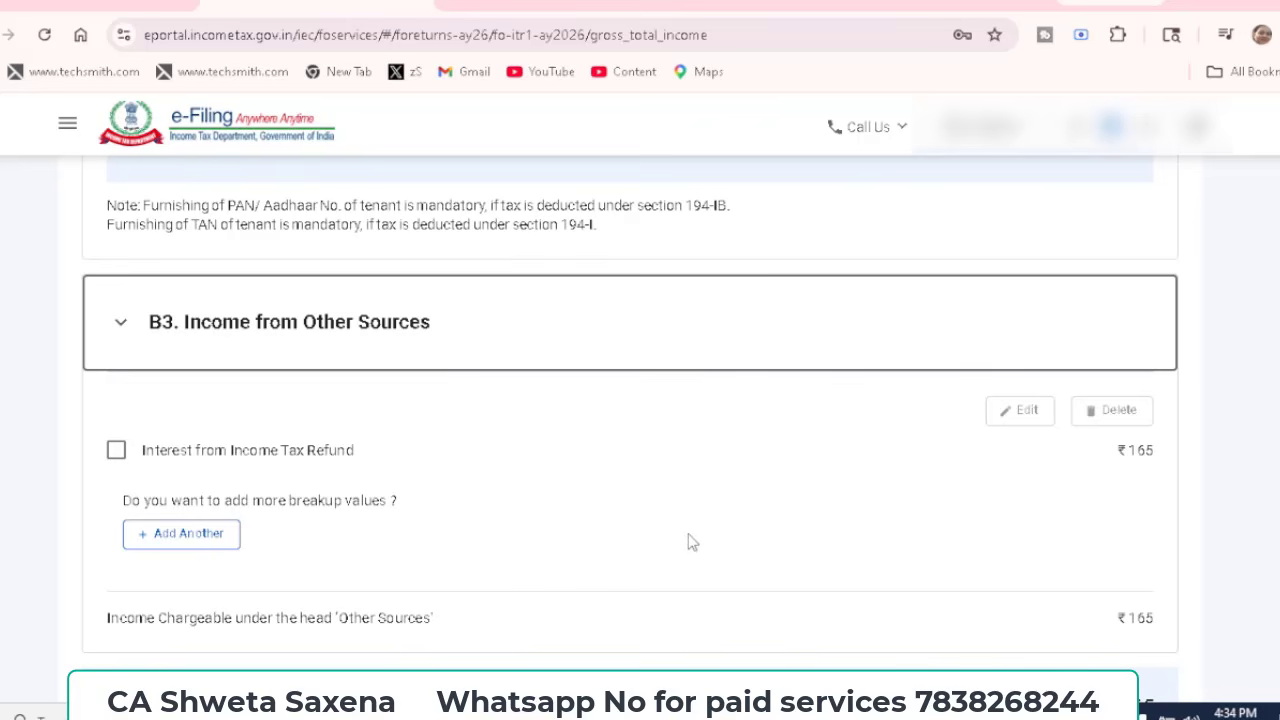
click(187, 537)
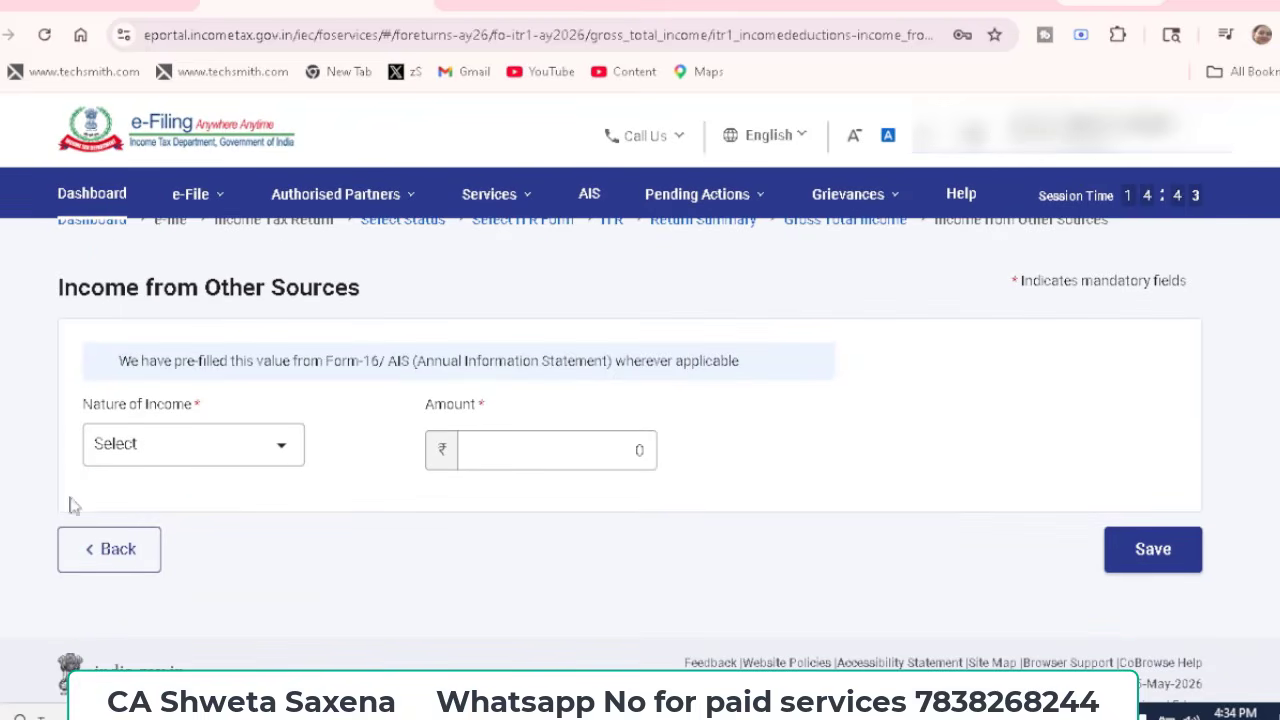
click(280, 452)
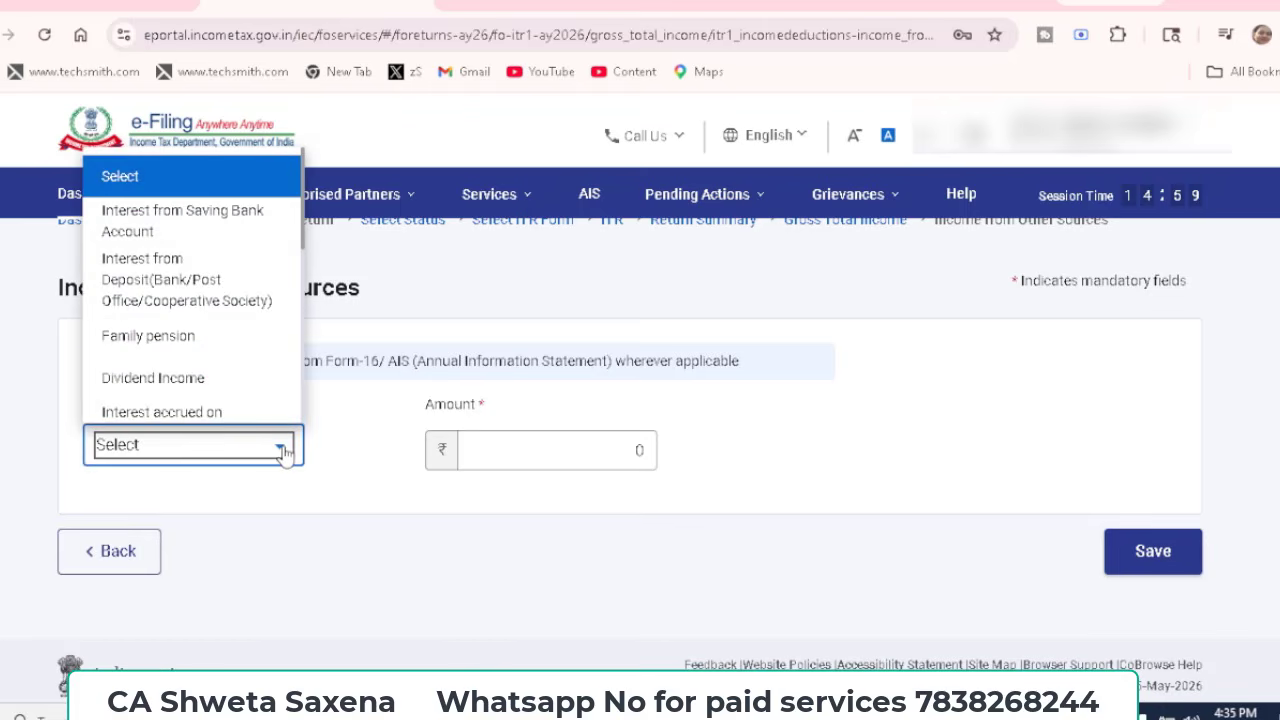
click(212, 226)
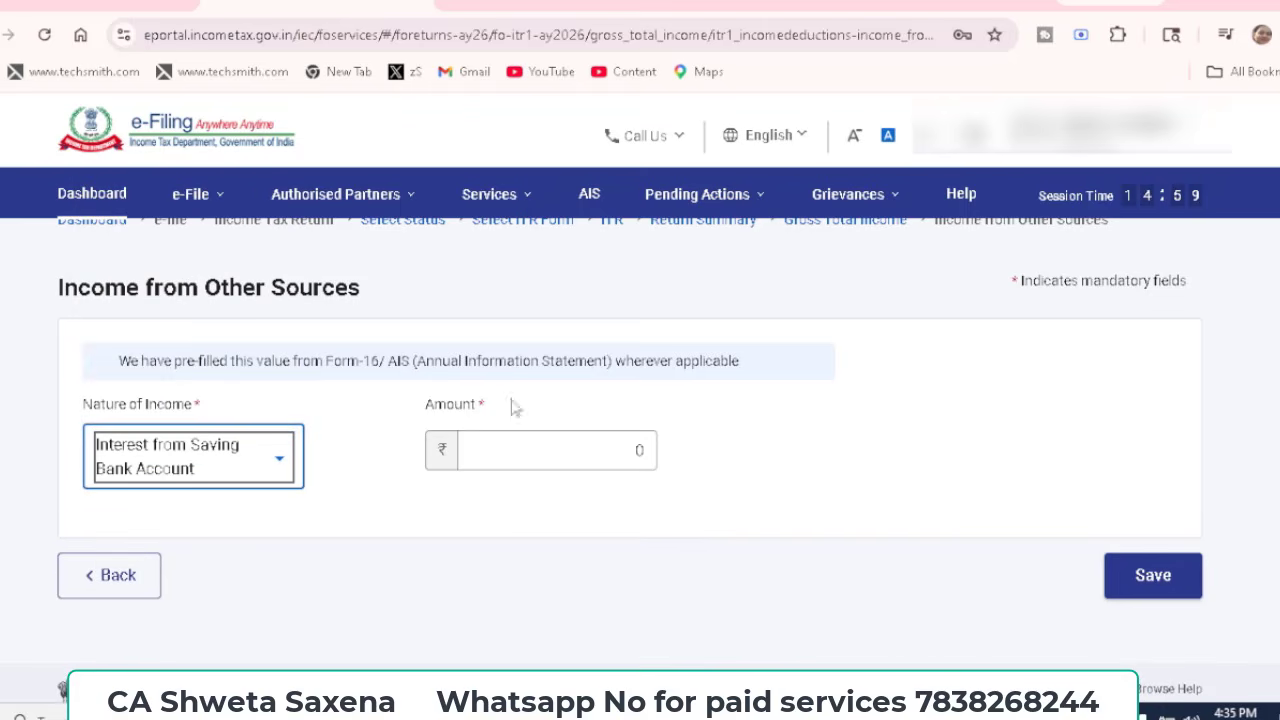
click(641, 450)
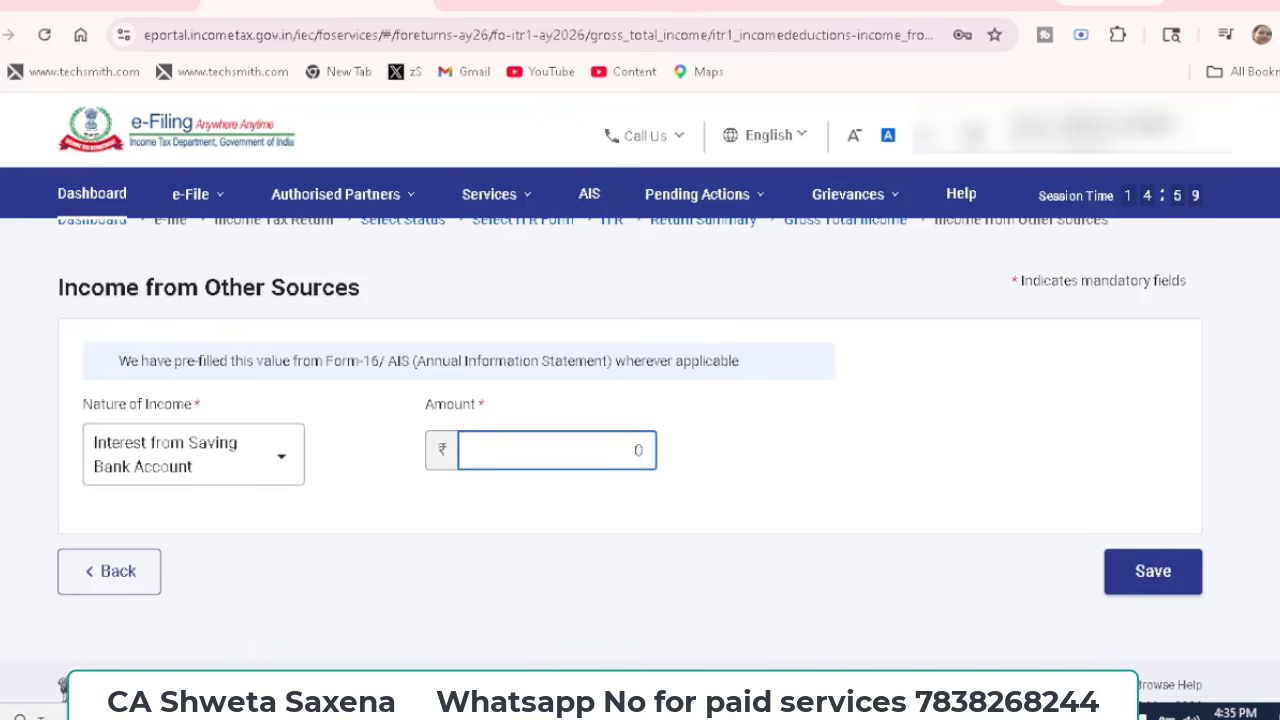
- Look up the savings bank and deposit interest amounts in the AIS Taxpayer Information Summary, and return to the other sources form
click(489, 194)
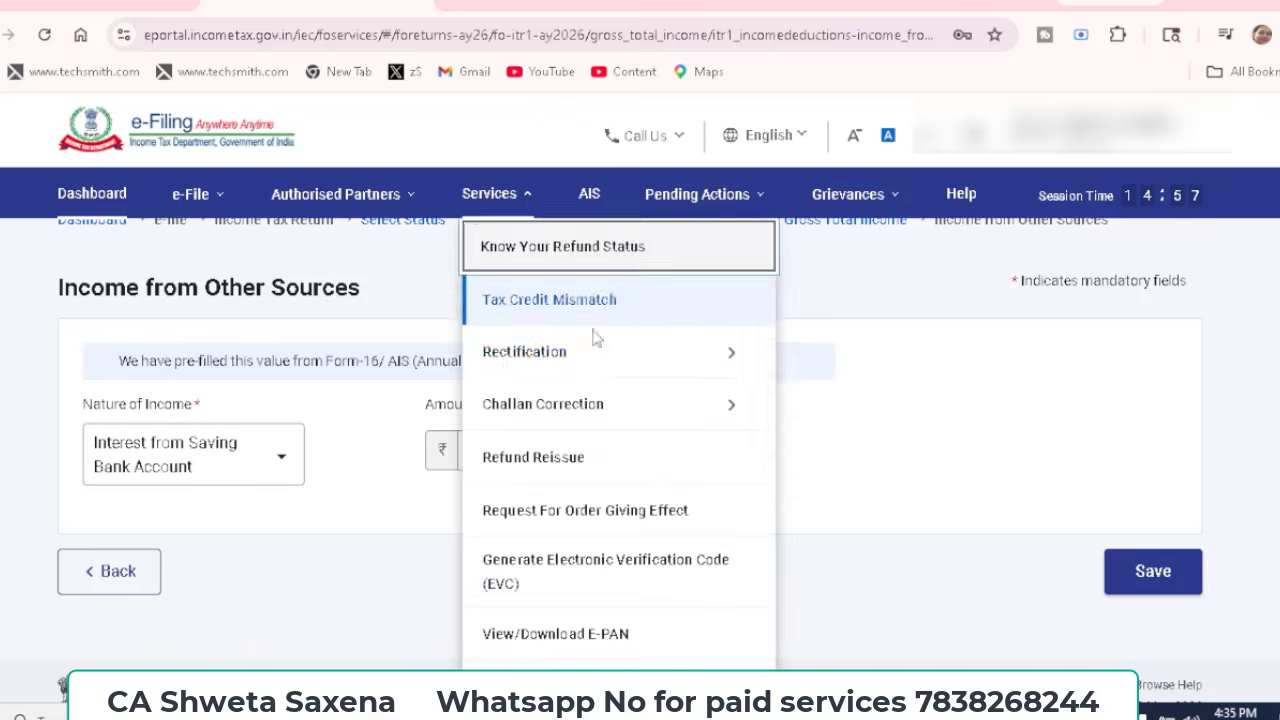
mouse_move(588, 342)
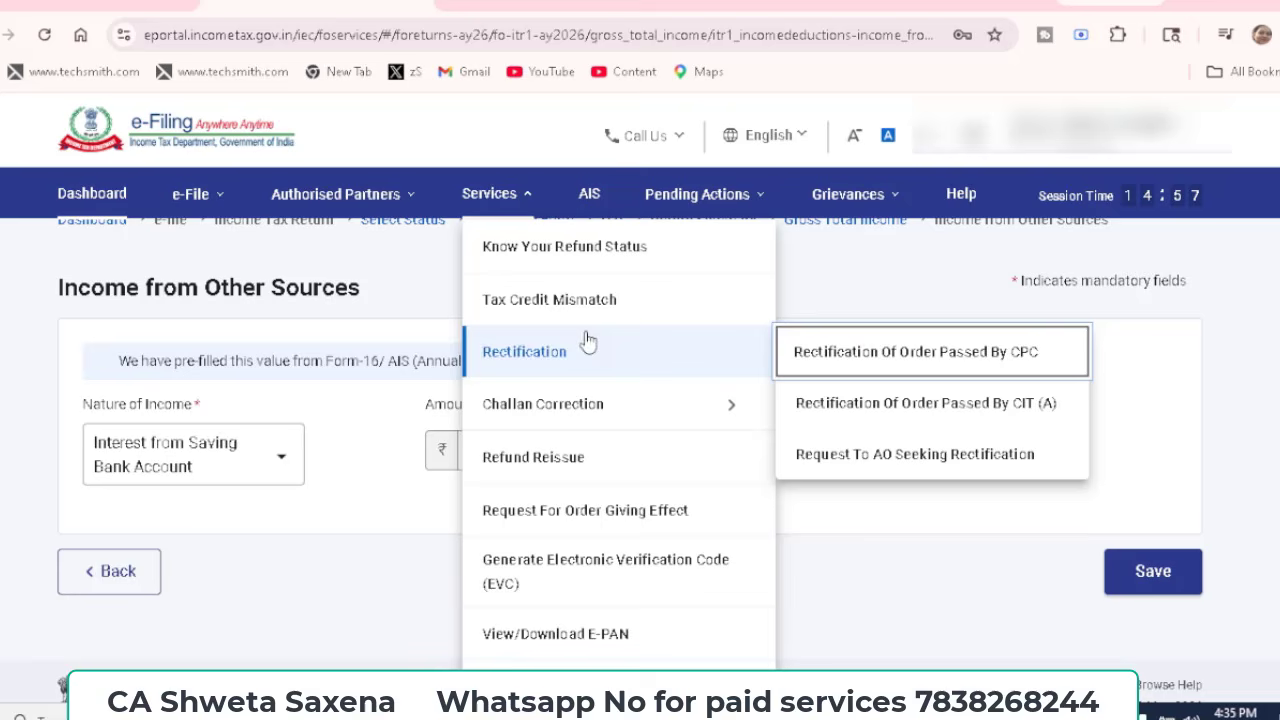
click(535, 6)
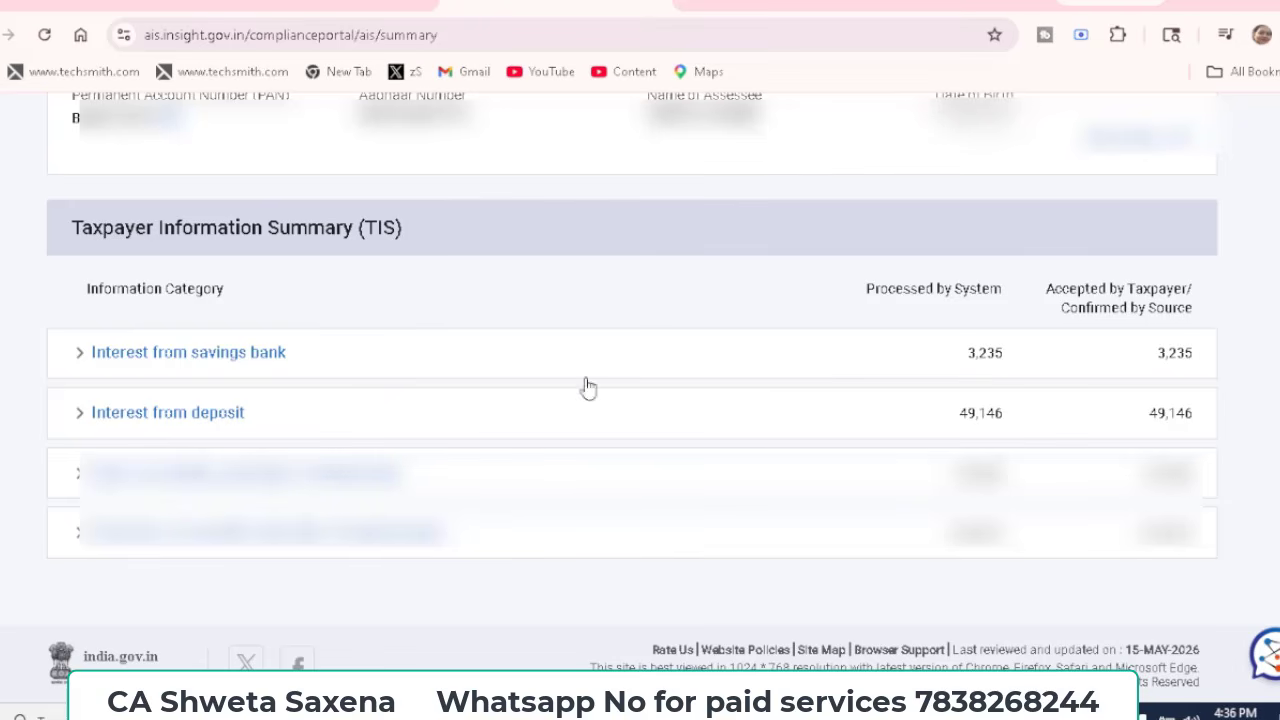
click(338, 3)
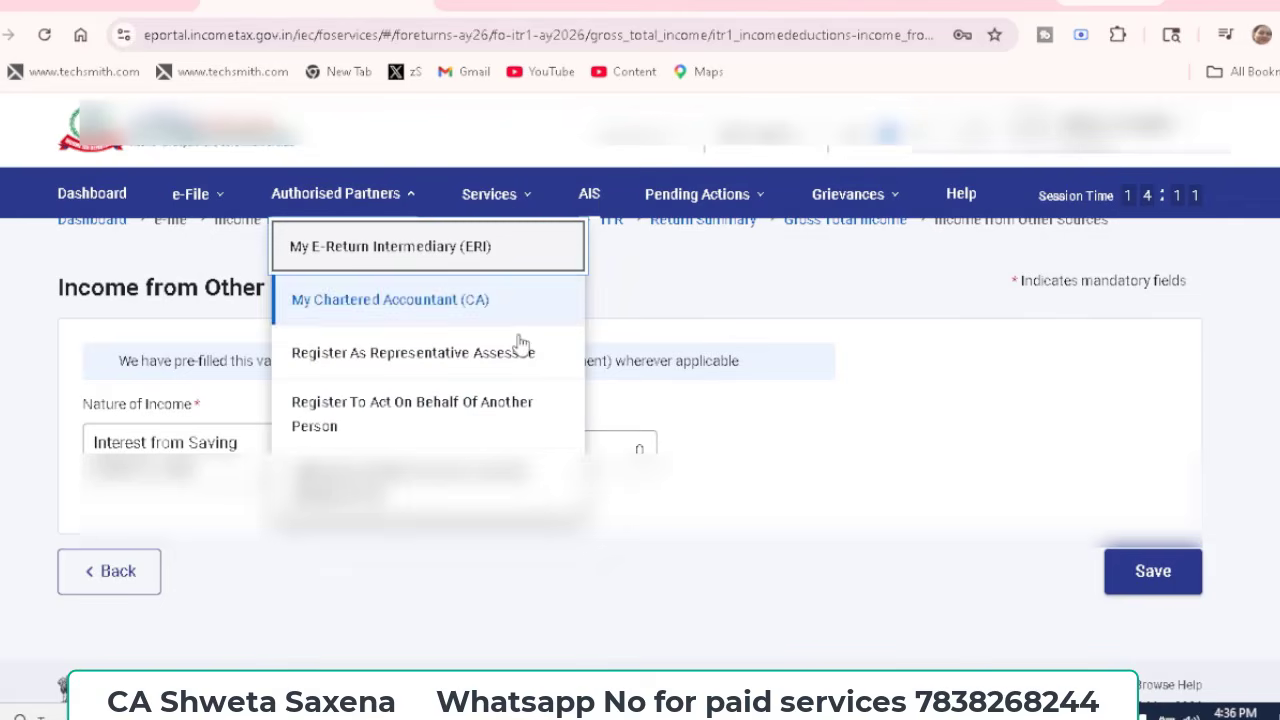
- Set the savings bank interest amount to 3235 and save the entry
click(645, 455)
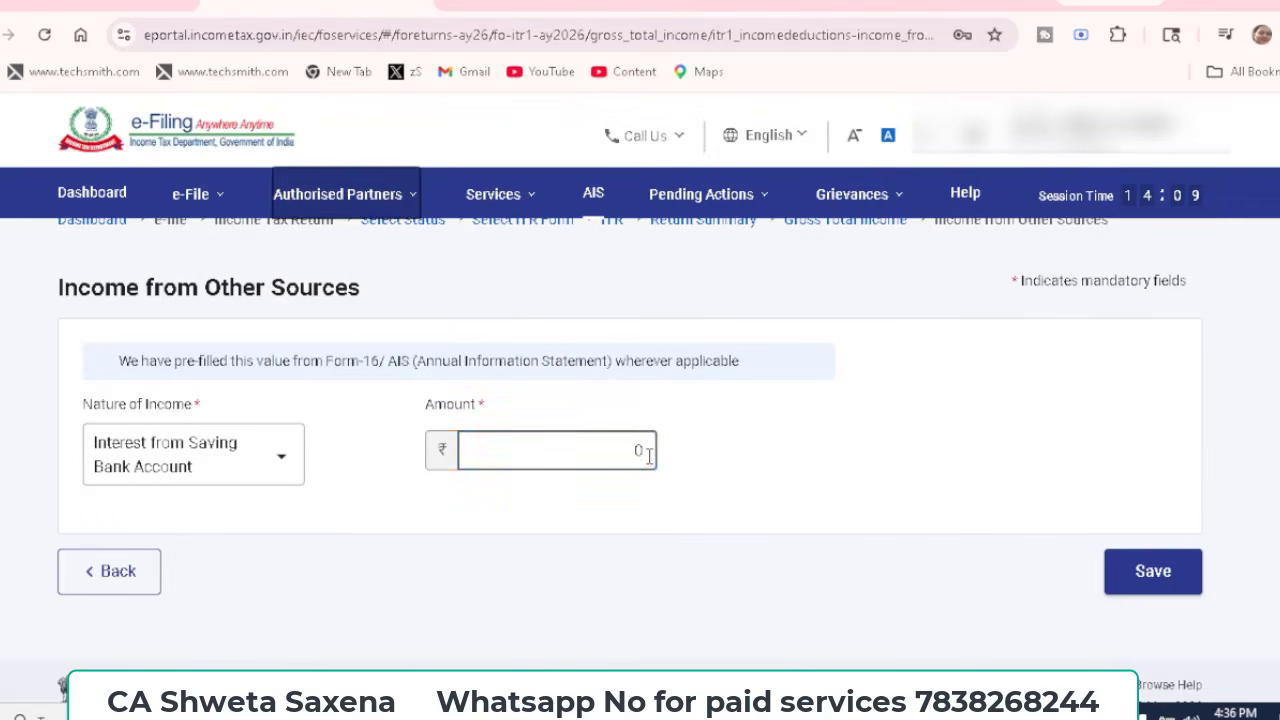
key(BackSpace)
text(3235)
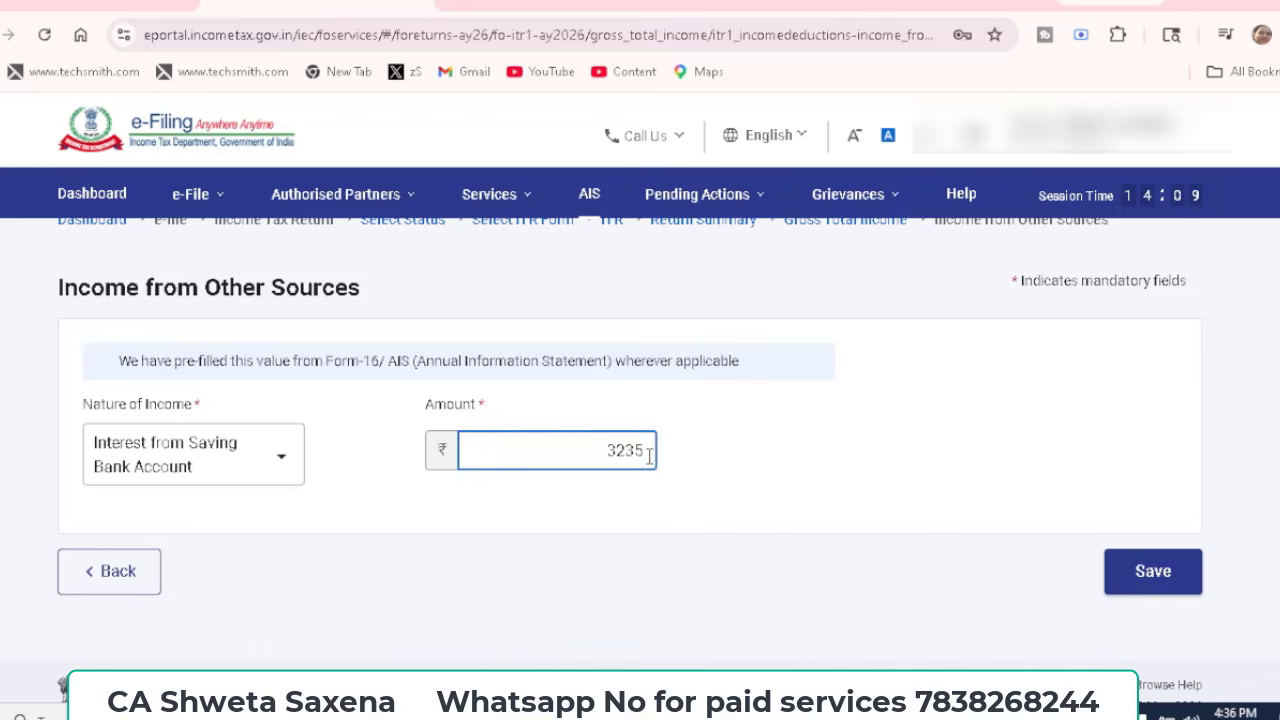
click(725, 463)
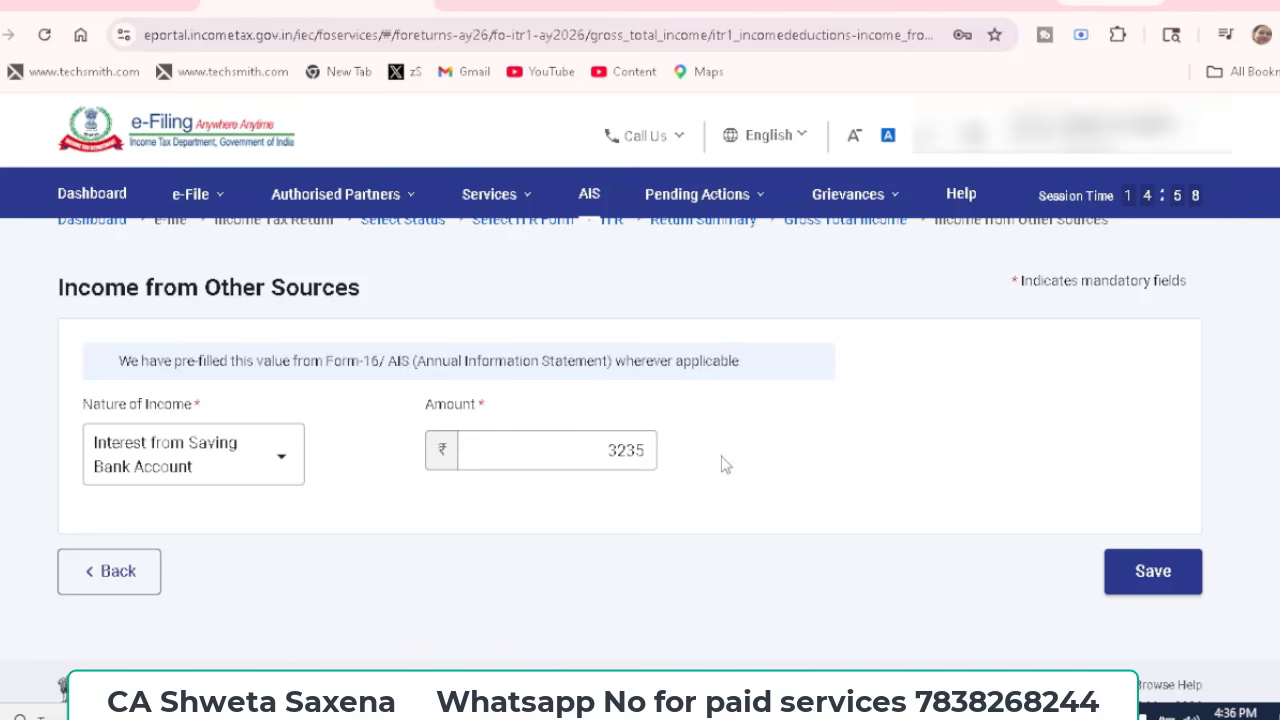
click(1155, 574)
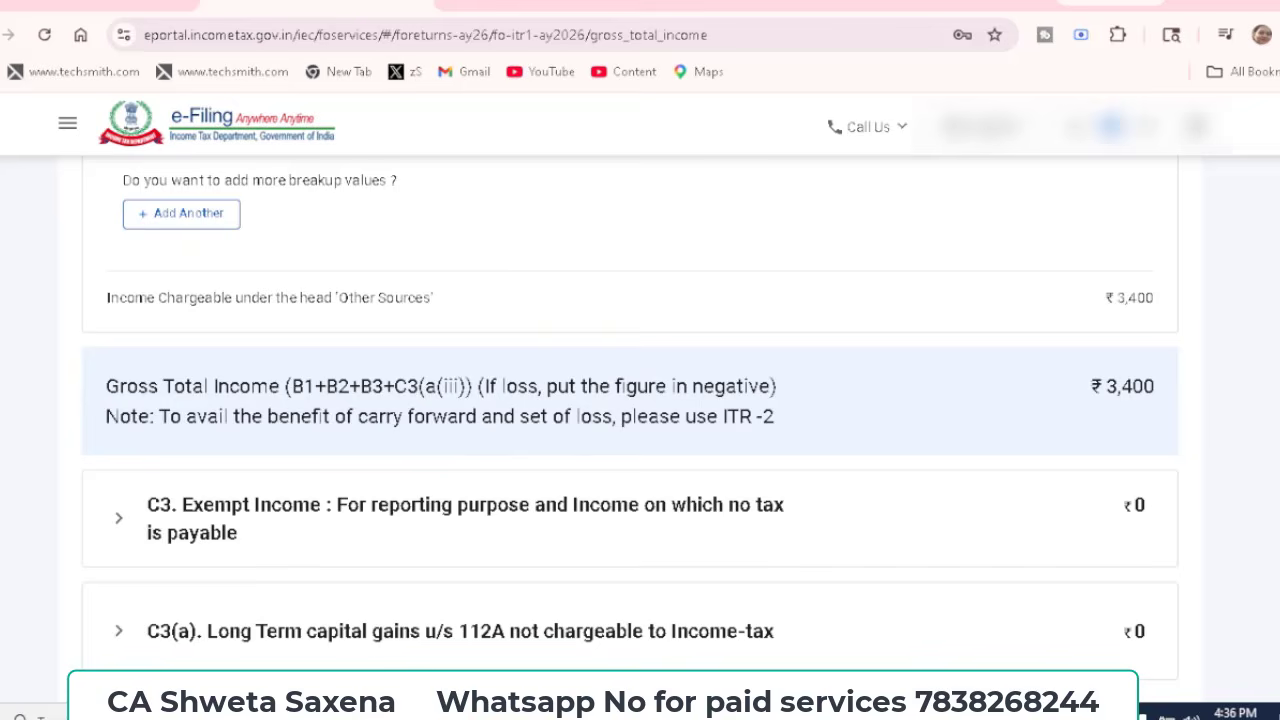
- Add and save an other sources entry for Interest from Deposit (Bank/Post Office/Cooperative Society) with an amount of 49146
scroll(640, 410, up, 6)
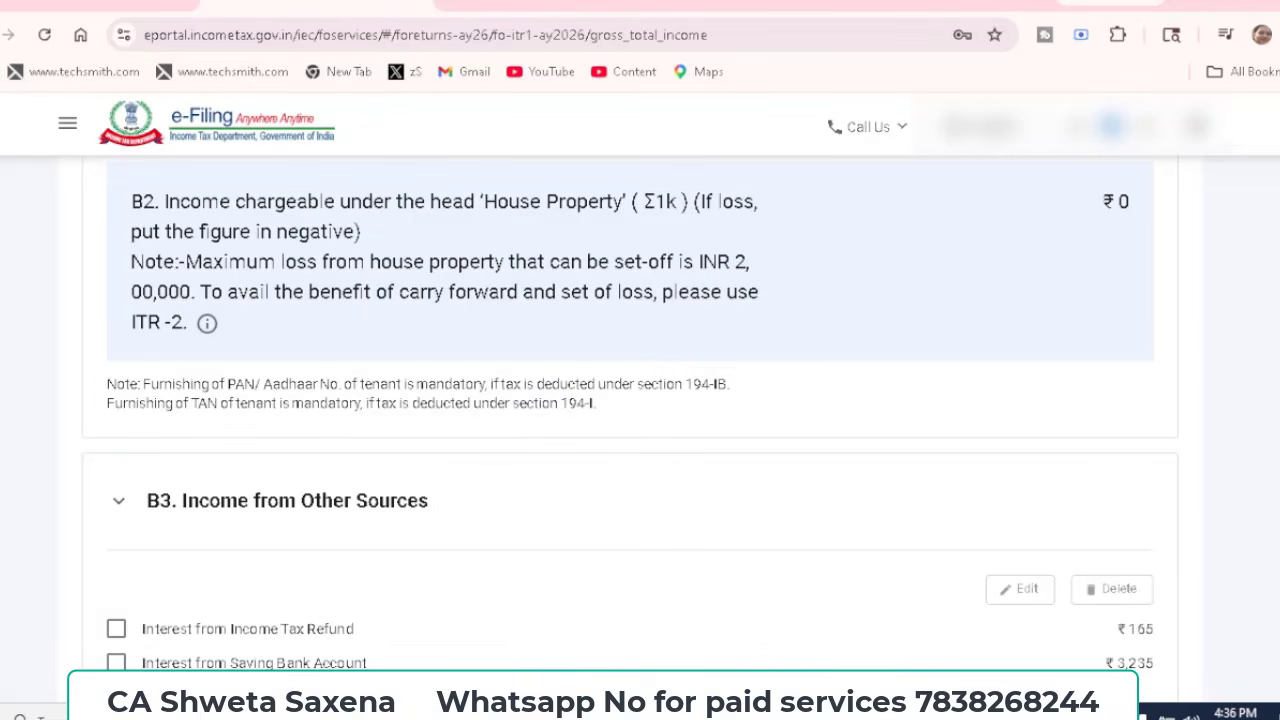
scroll(640, 410, down, 3)
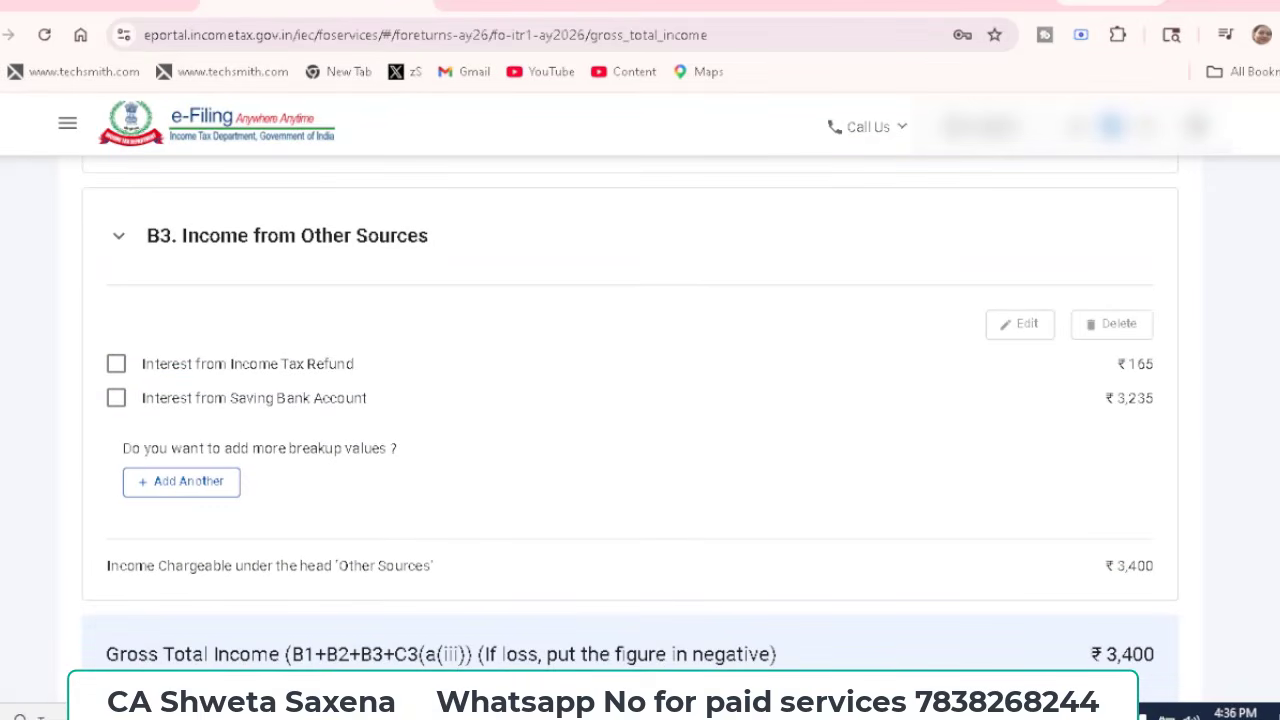
click(204, 487)
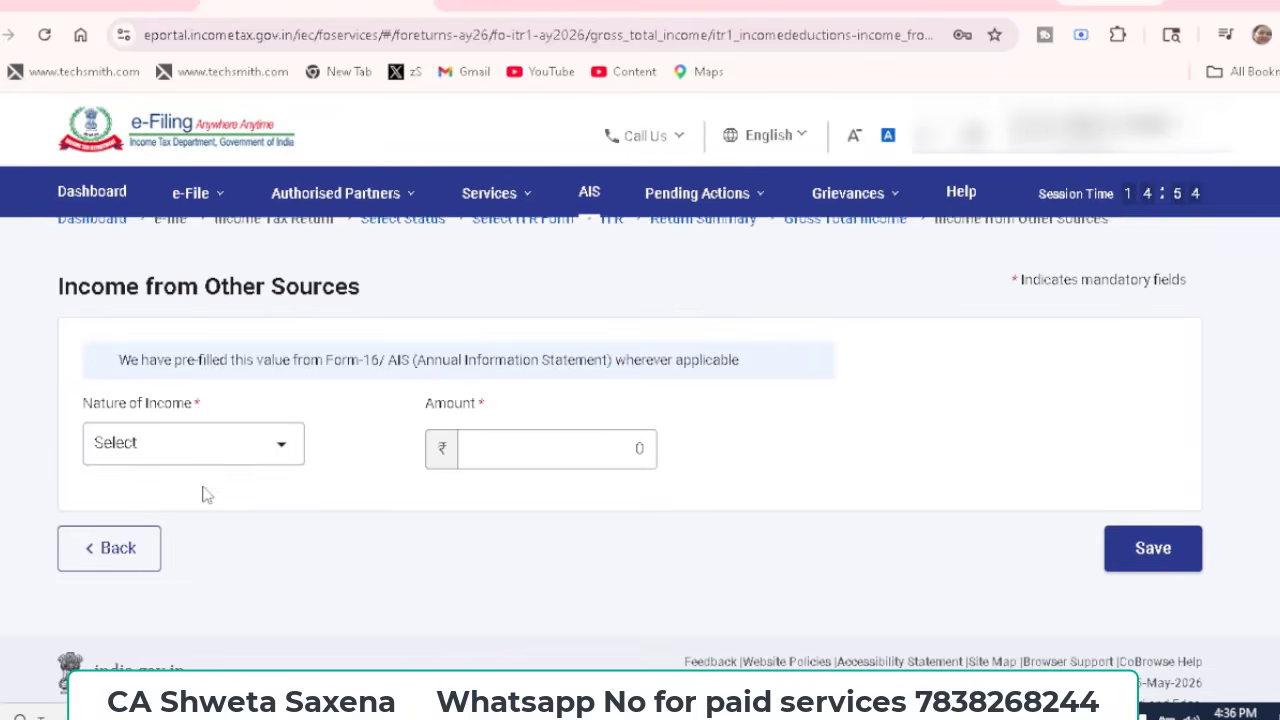
click(285, 453)
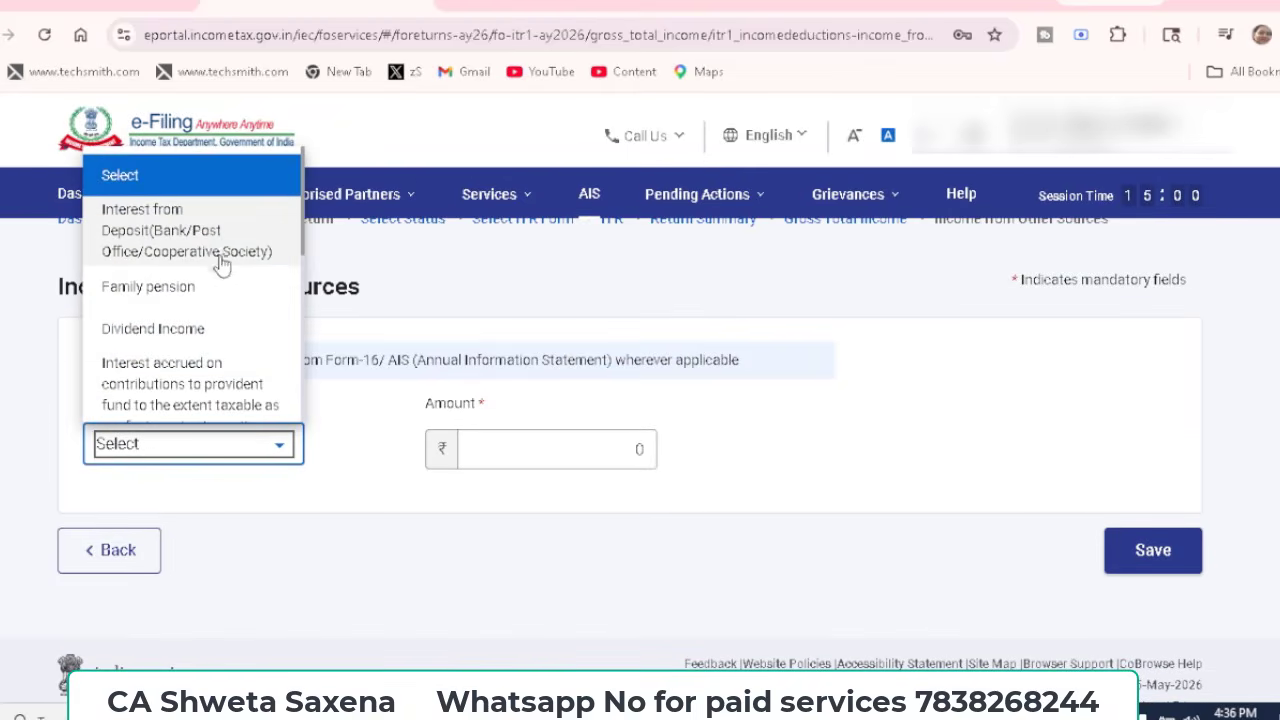
click(182, 240)
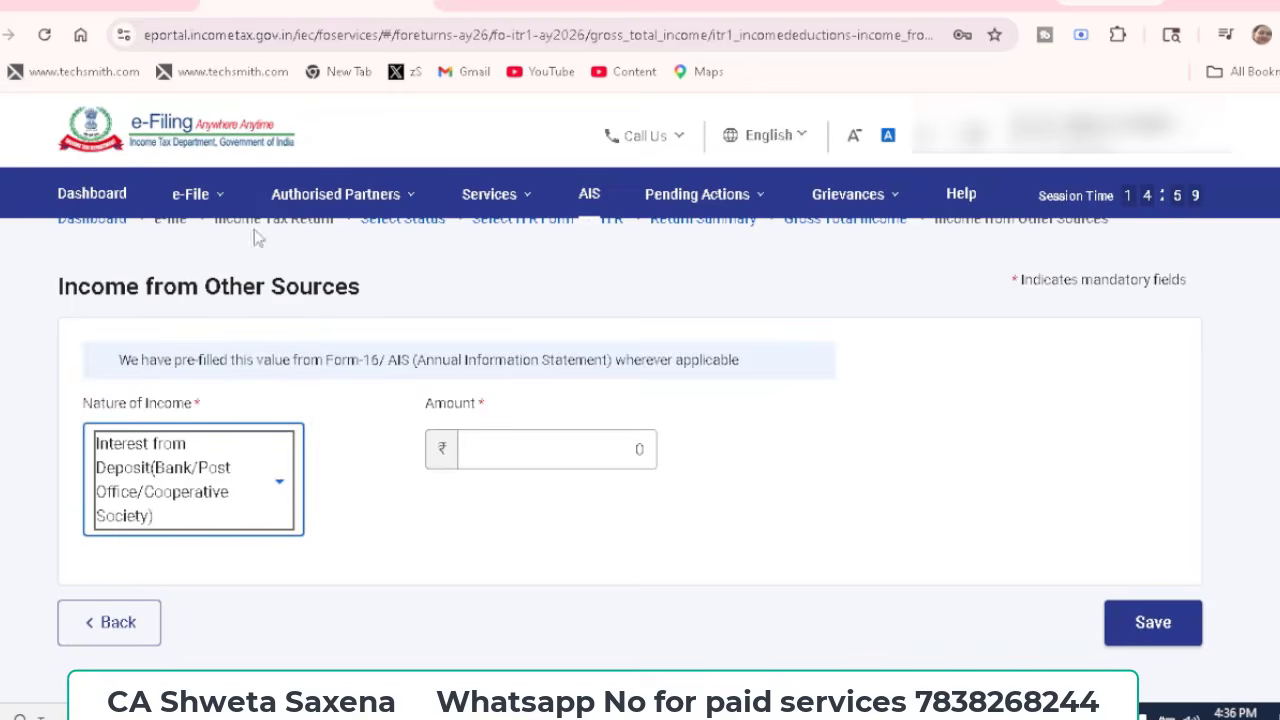
click(612, 440)
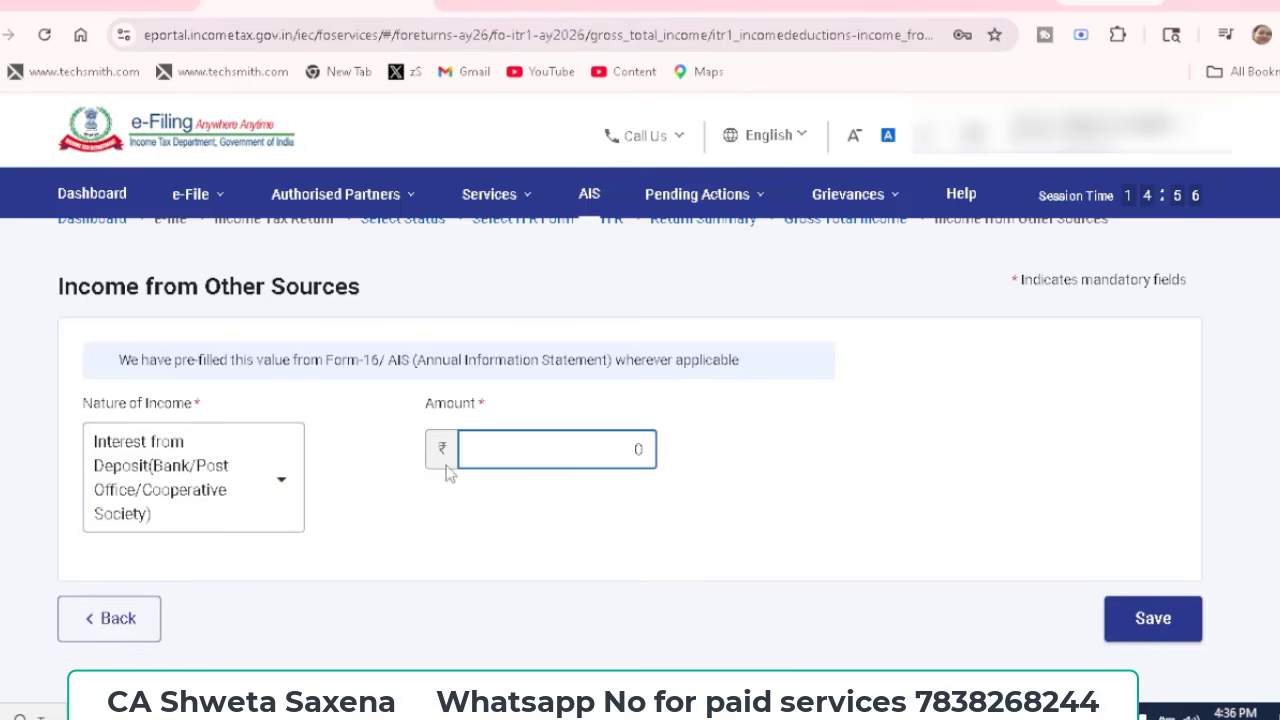
key(BackSpace)
text(49146)
click(743, 560)
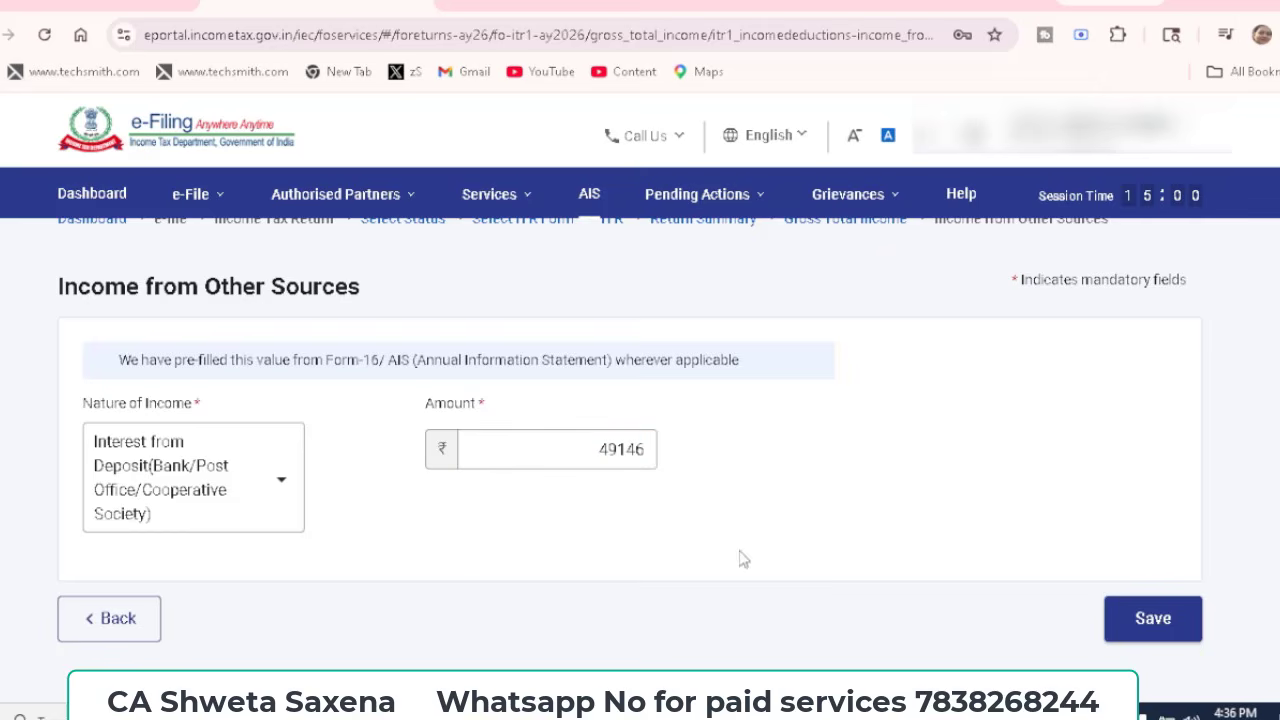
click(1150, 618)
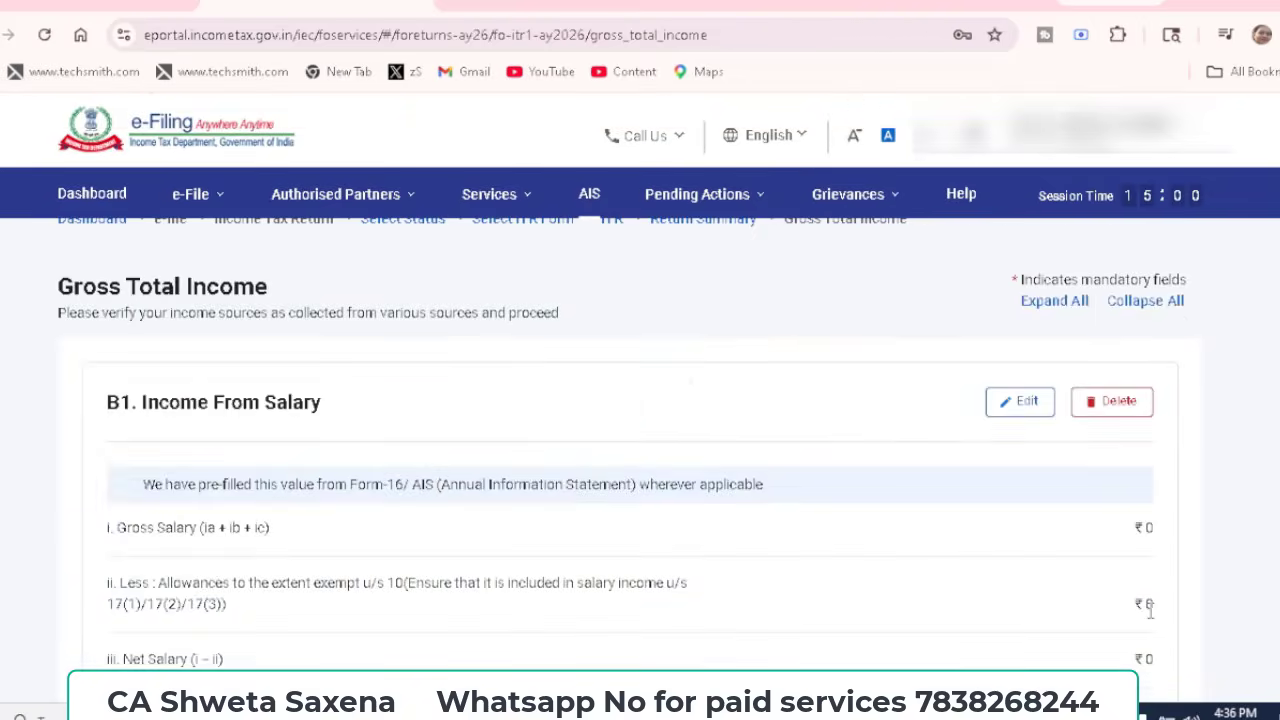
- Confirm the Gross Total Income section, and review and confirm the Total Deductions section
scroll(1150, 612, down, 15)
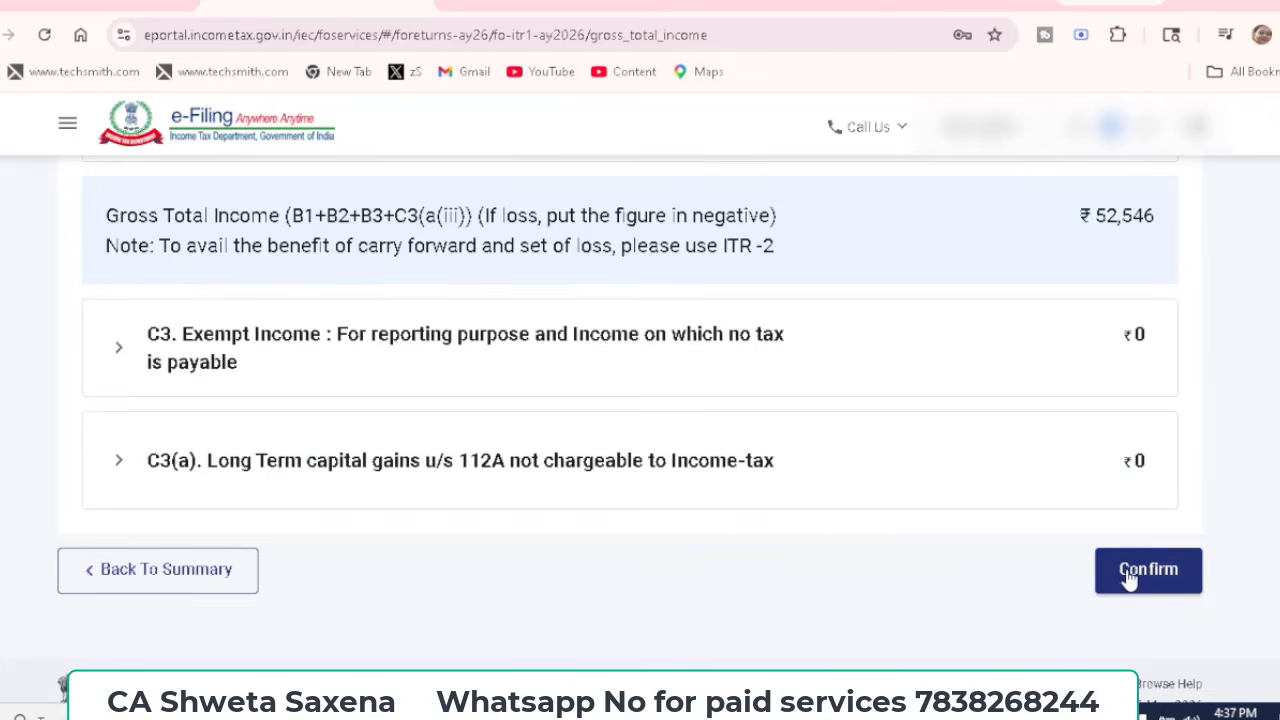
click(1130, 572)
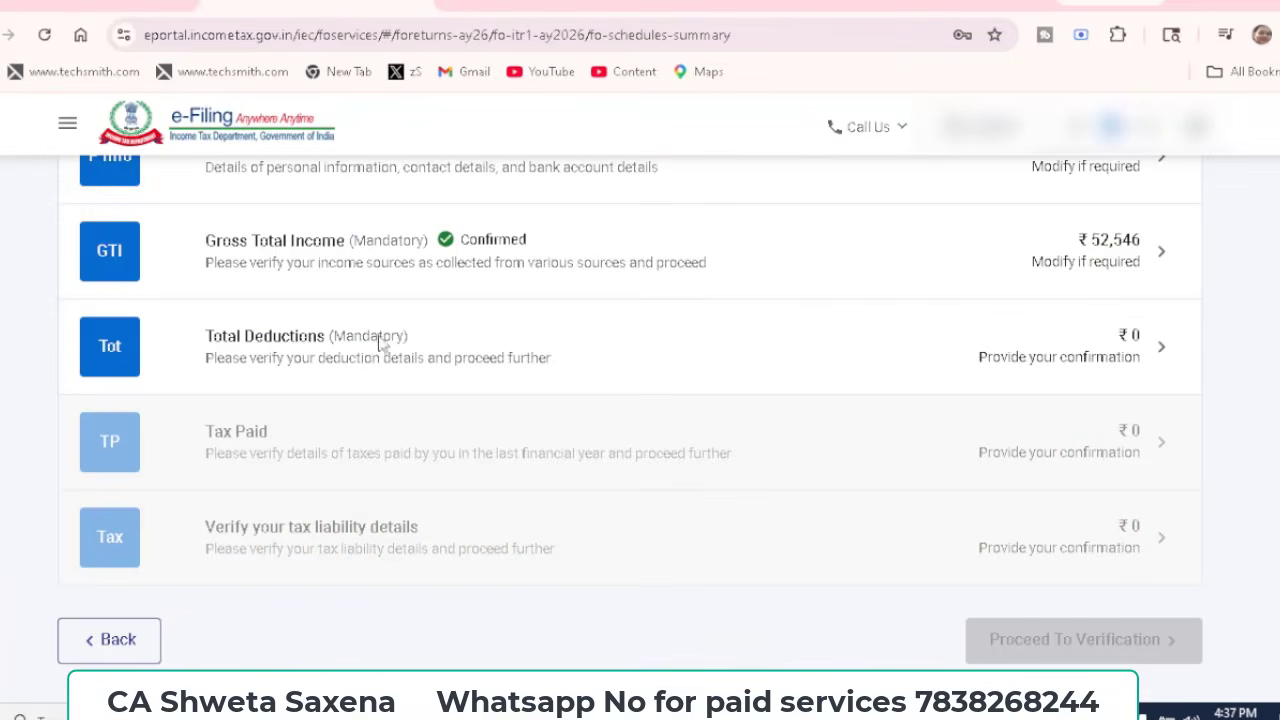
click(609, 357)
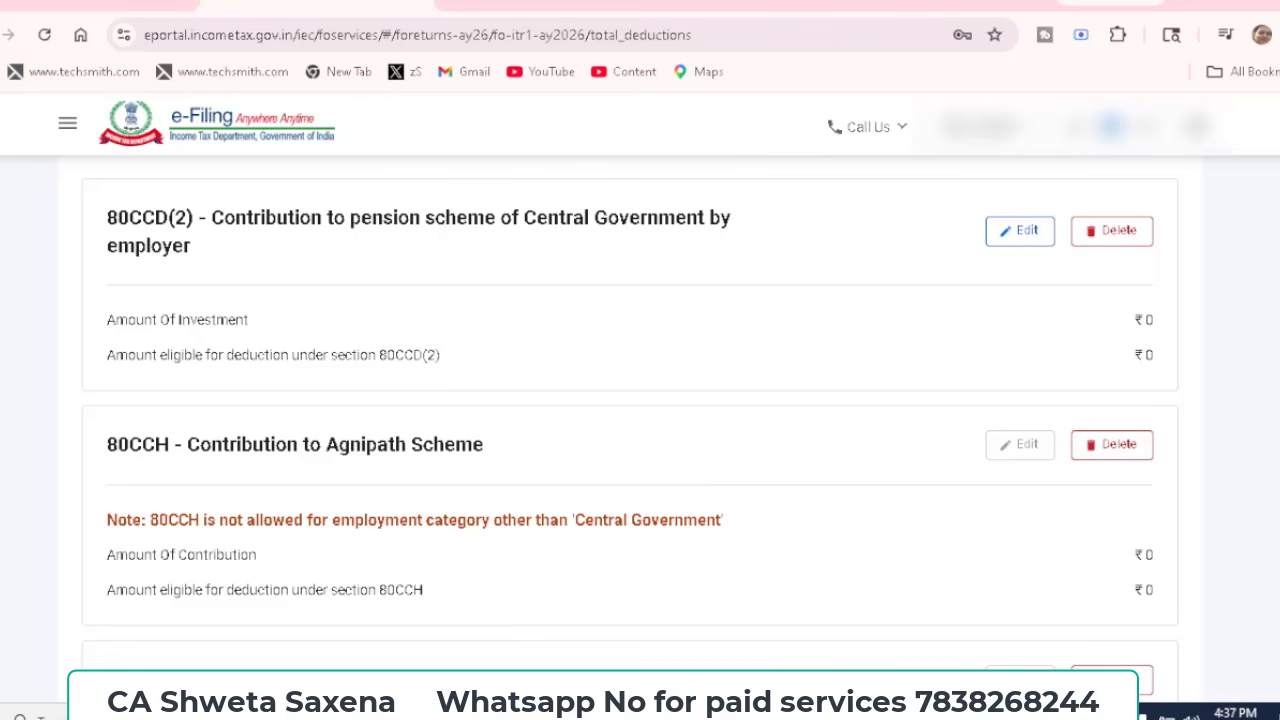
scroll(640, 430, down, 4)
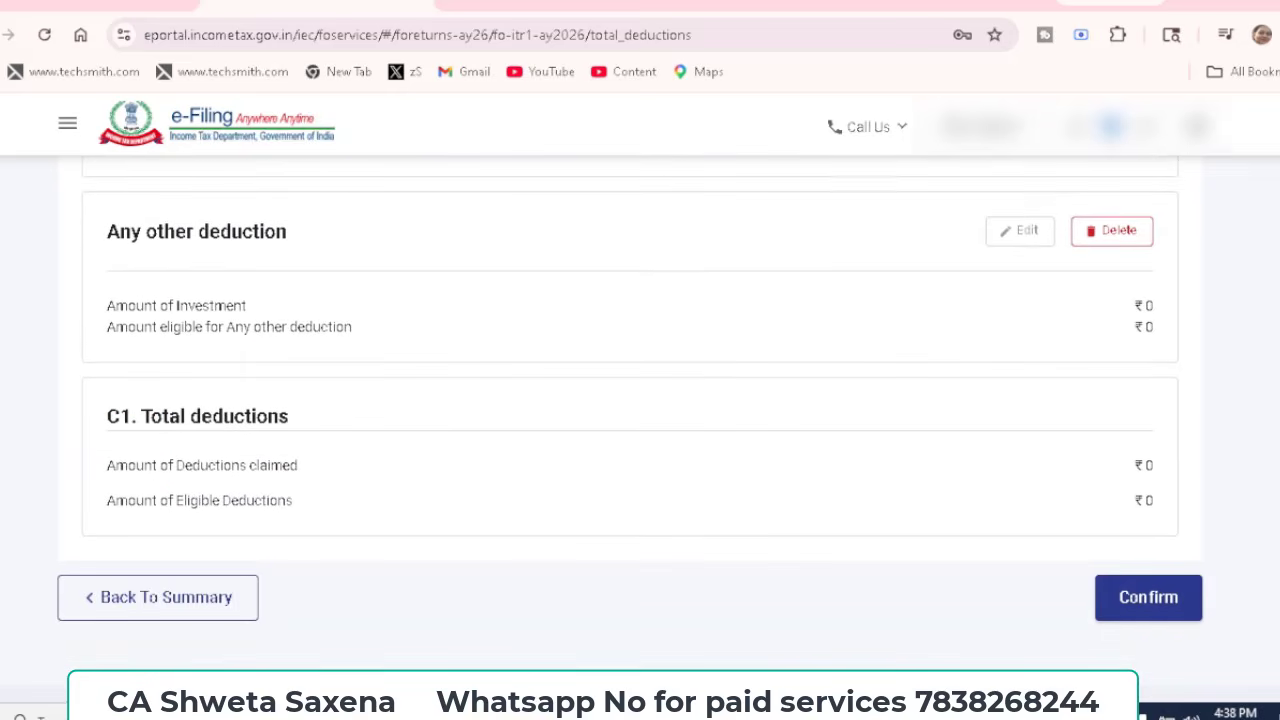
click(1150, 600)
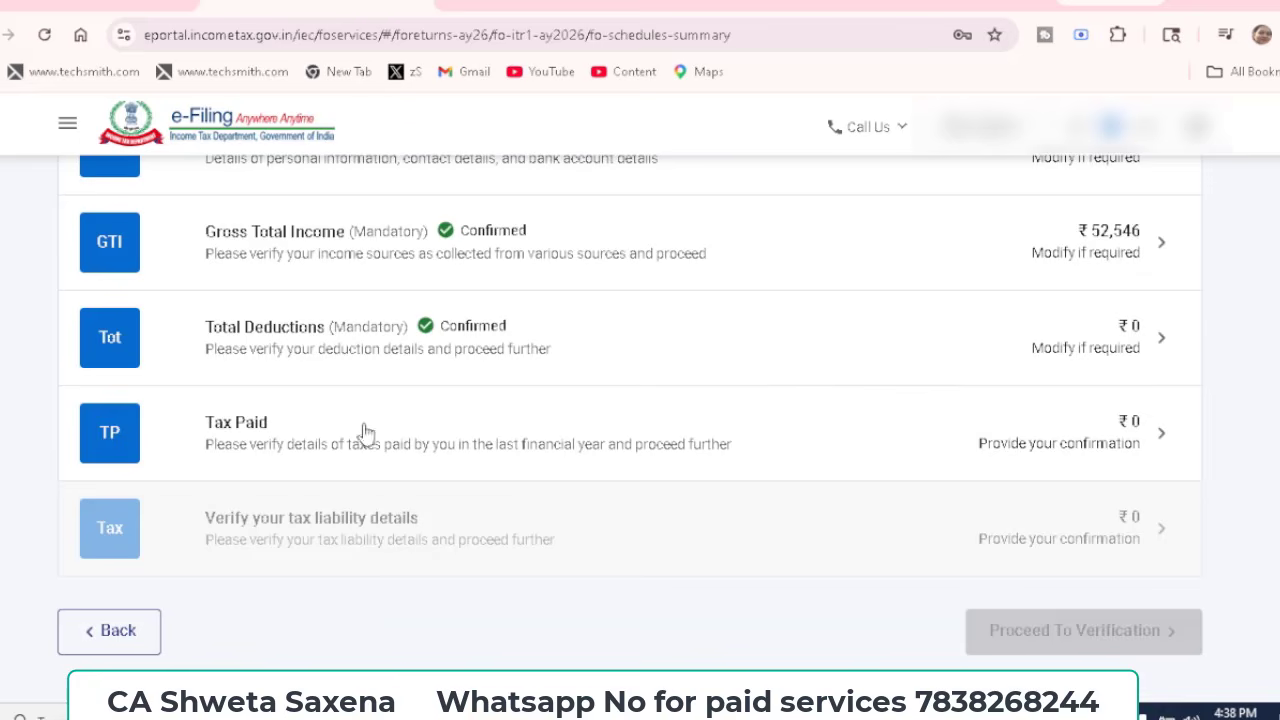
- Go over Schedule TDS1 for salary and Schedule TDS2 for other income in the Tax Paid section, and confirm the section
click(540, 427)
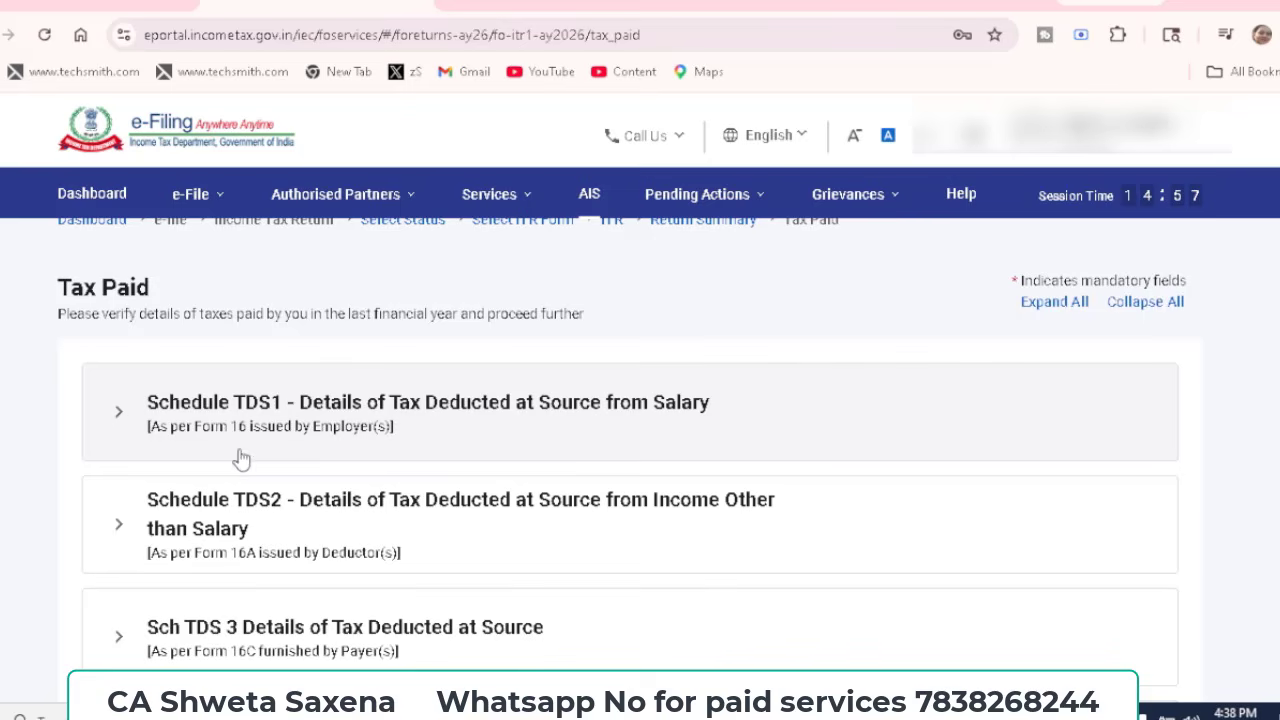
click(592, 429)
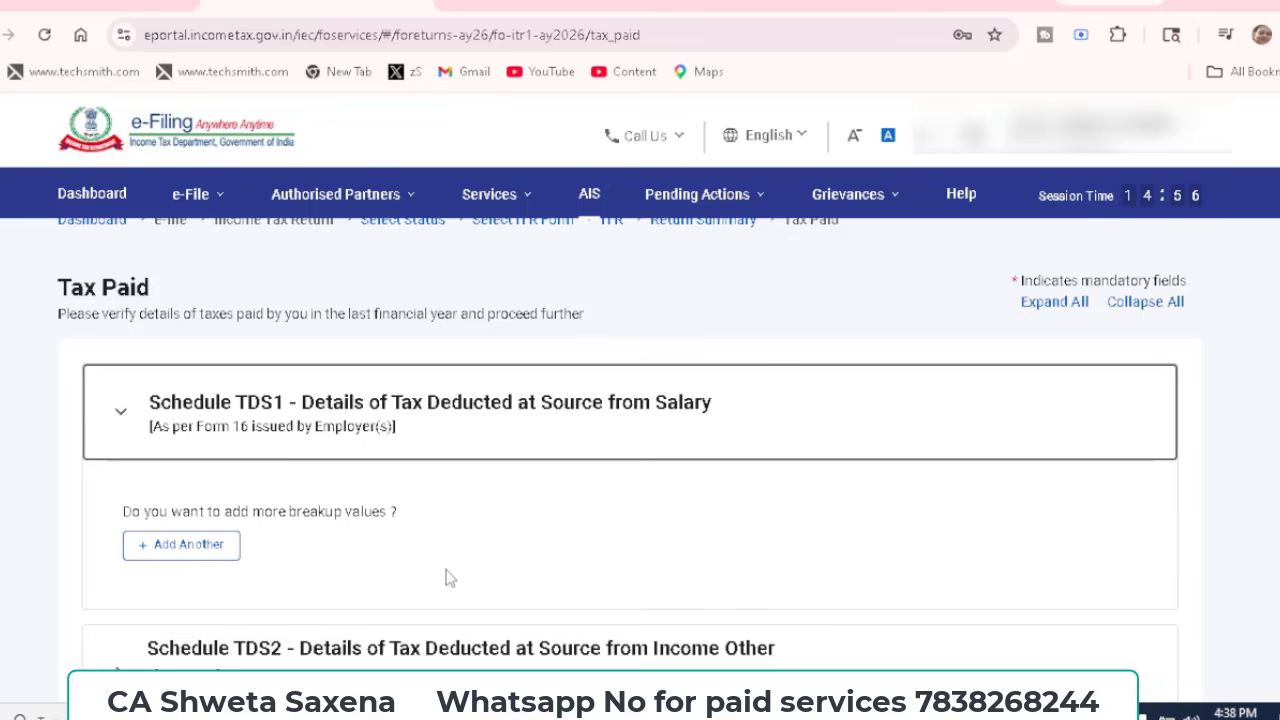
click(196, 548)
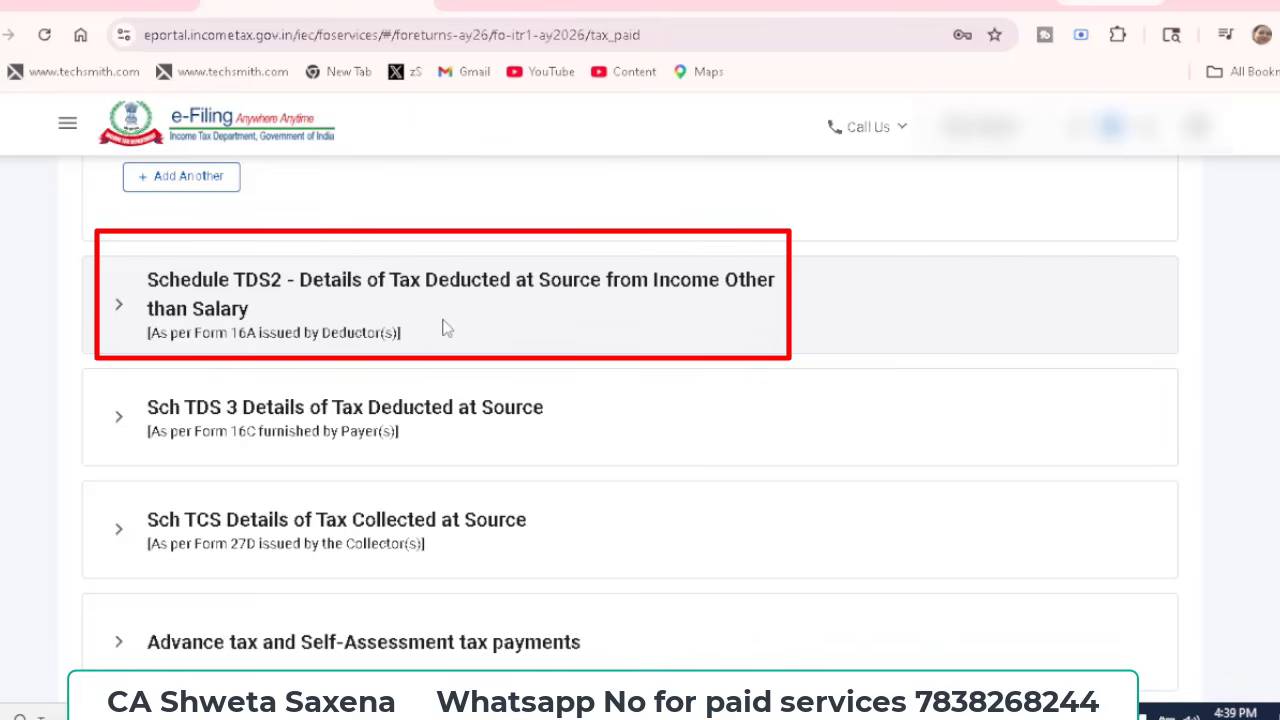
click(445, 328)
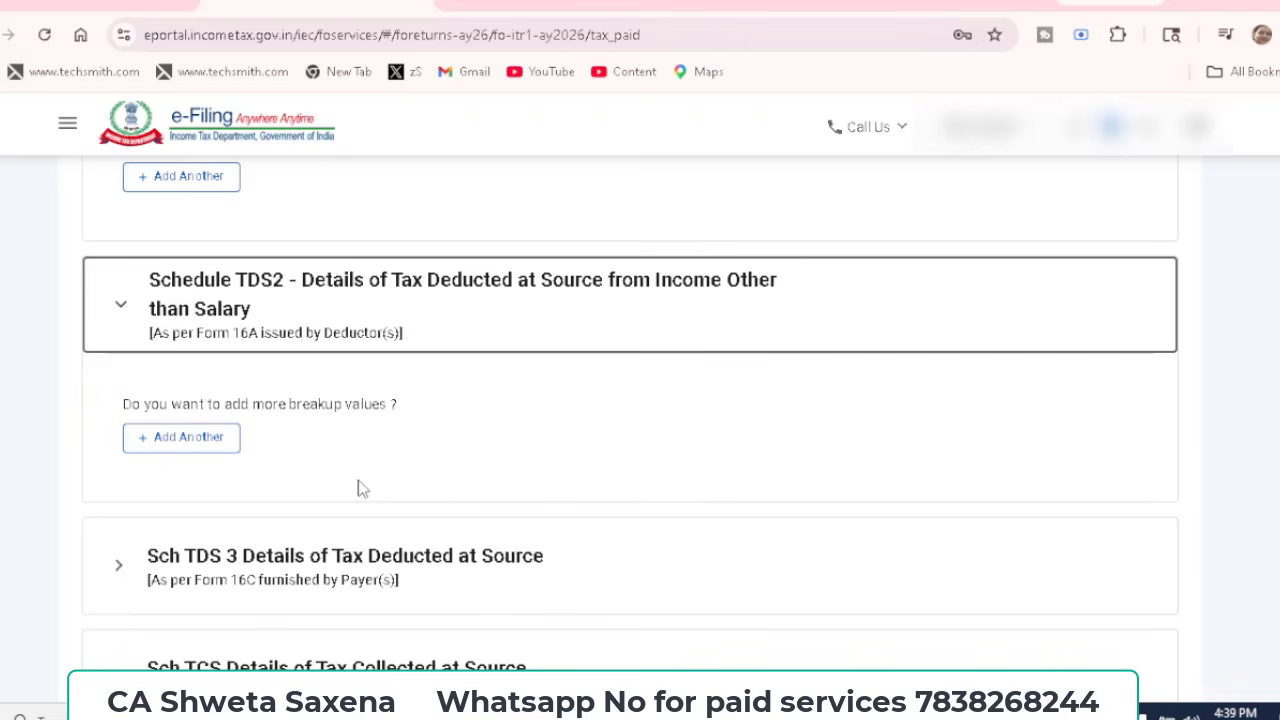
scroll(300, 558, down, 3)
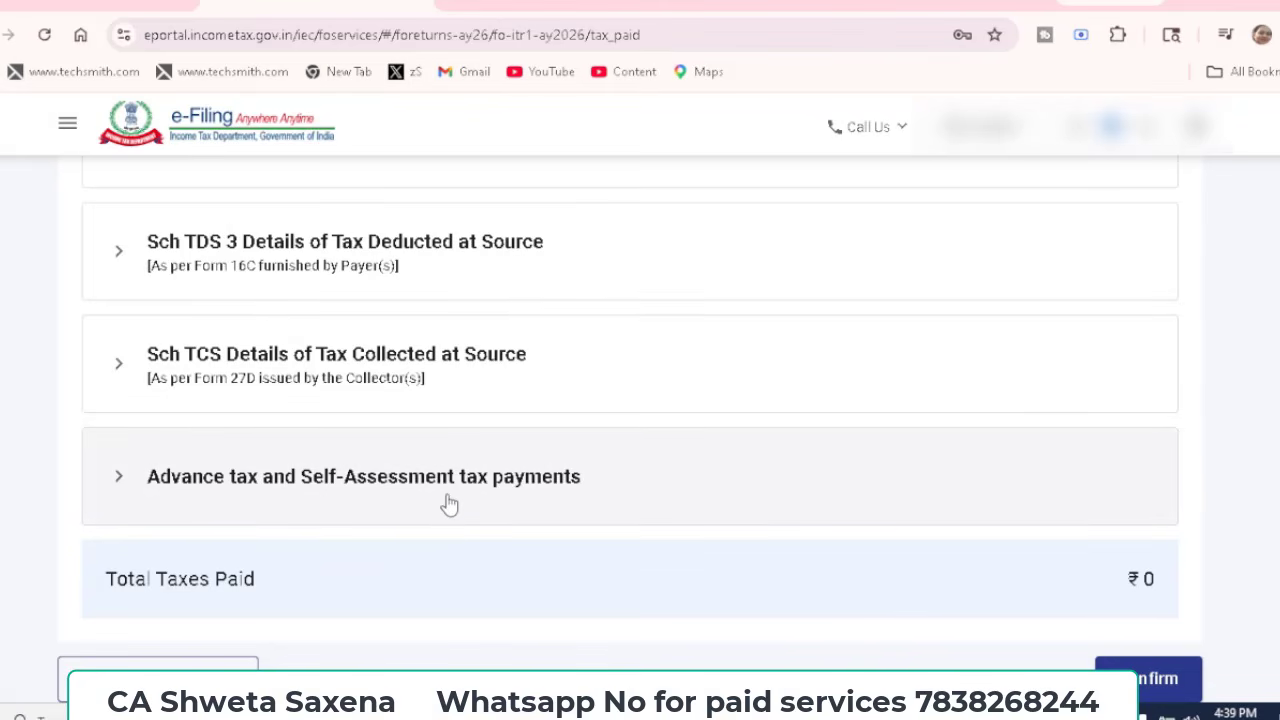
click(1148, 679)
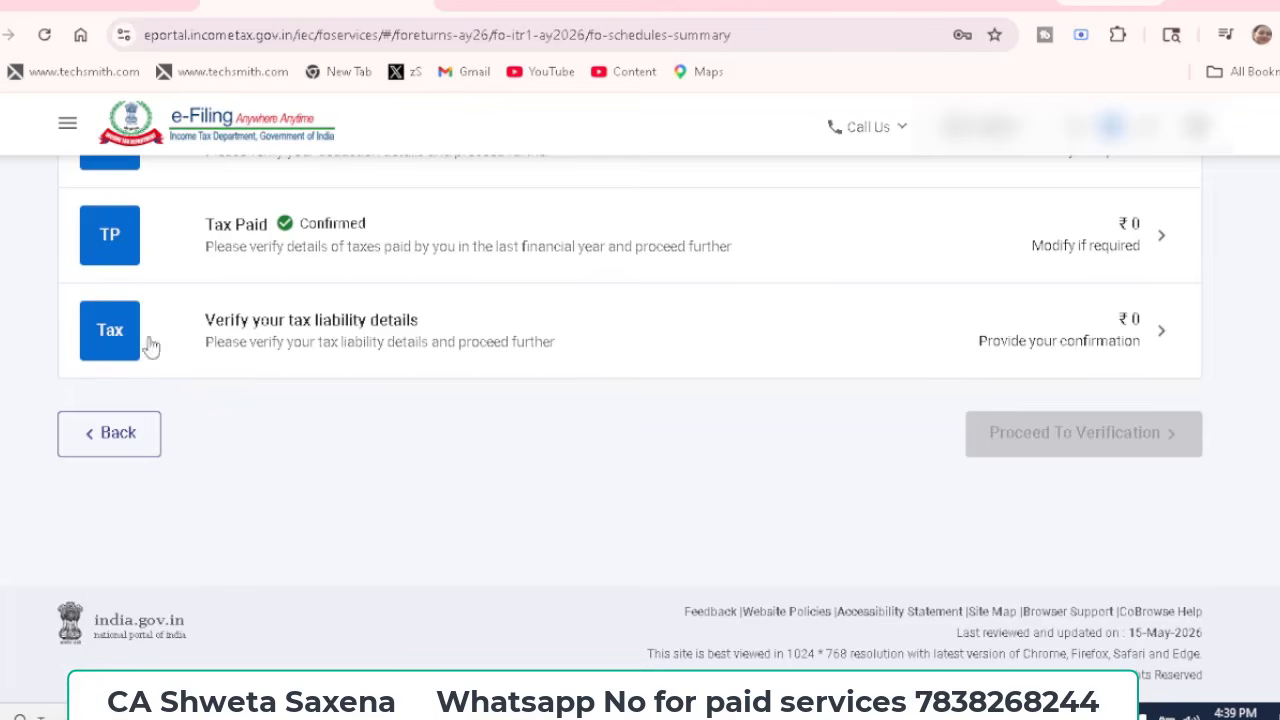
- Review the computation of income, tax payable, interest and fees in the tax liability details, and confirm the section
click(644, 328)
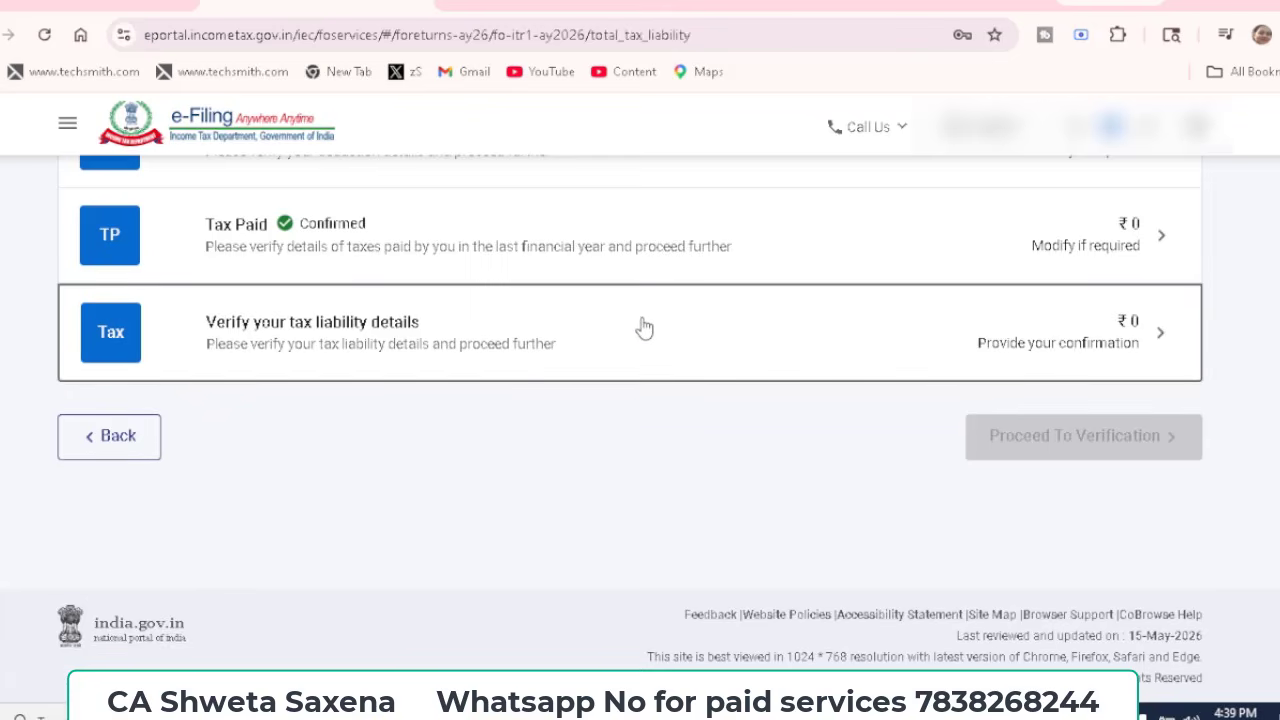
scroll(779, 310, down, 2)
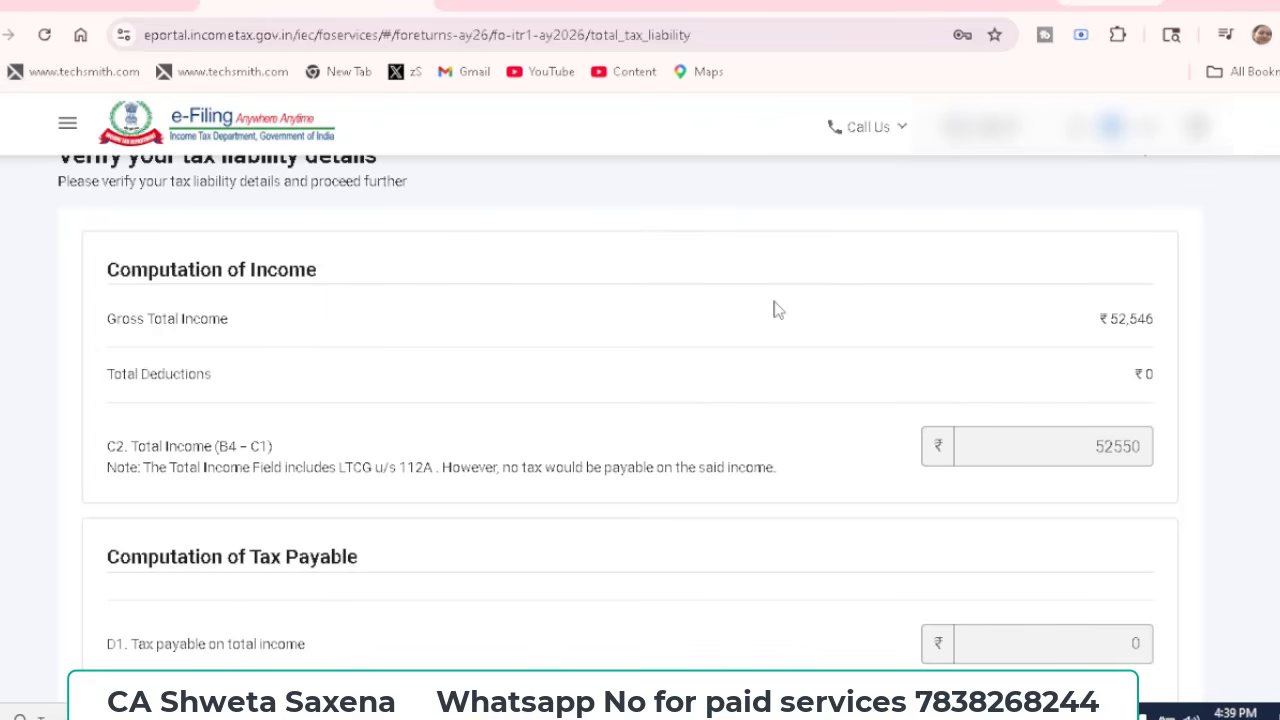
scroll(779, 310, down, 4)
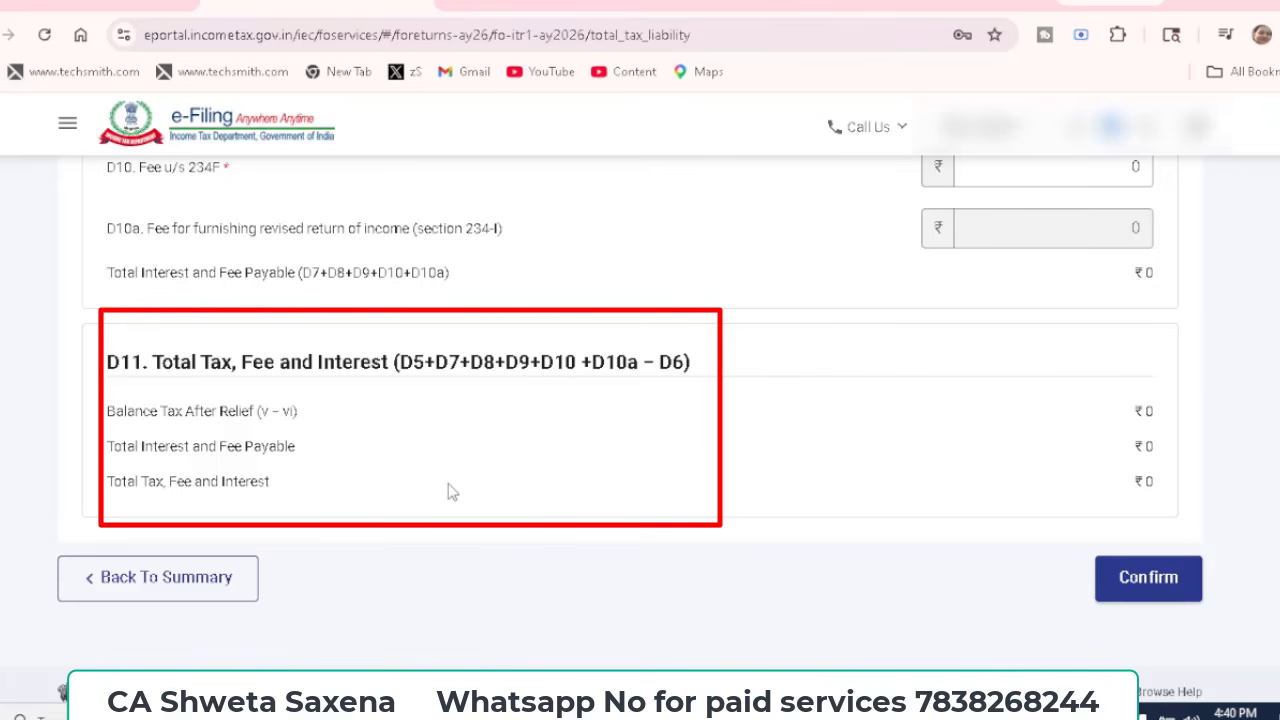
click(1143, 588)
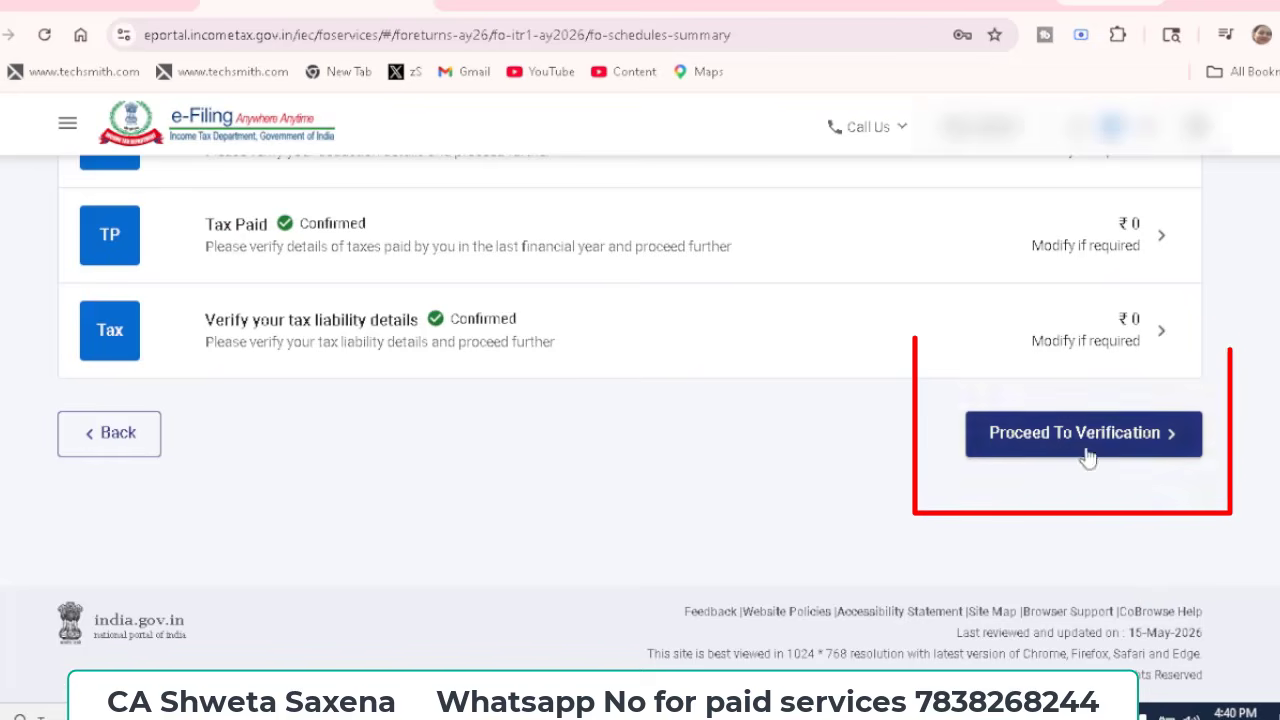
- Proceed to verification, open the preview and submit form of the return, and run its validation
click(1090, 436)
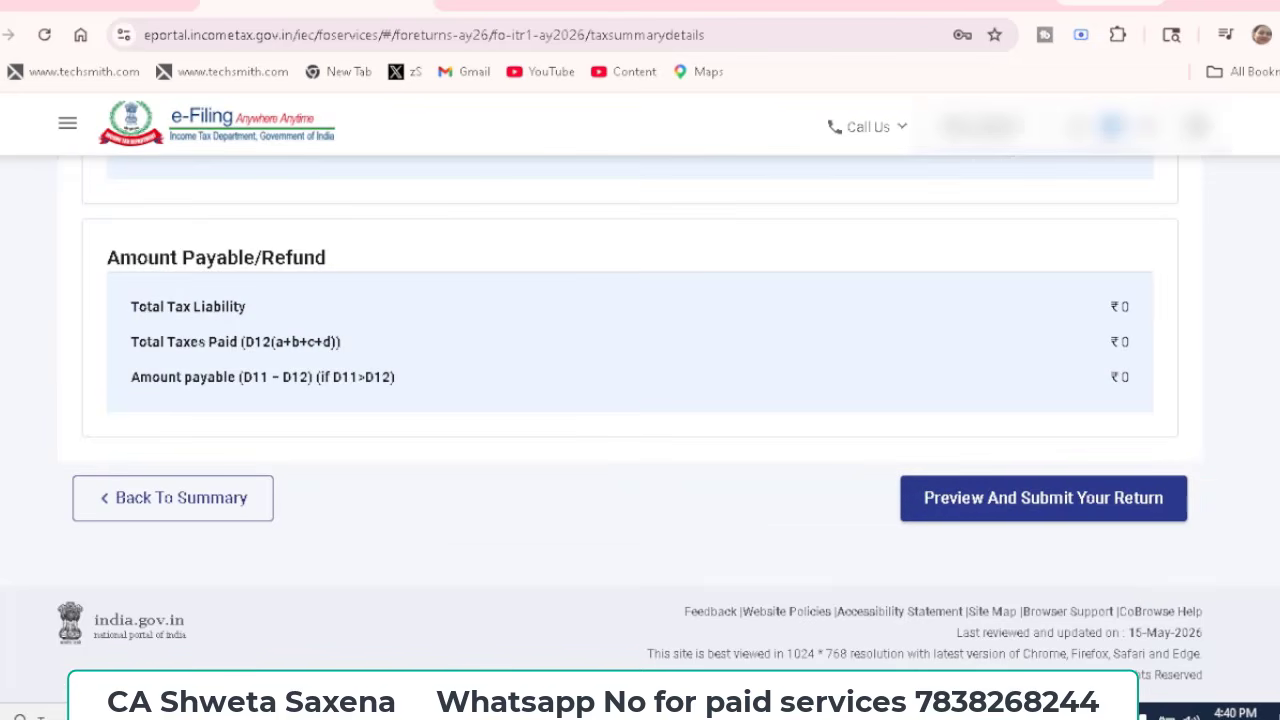
click(1048, 508)
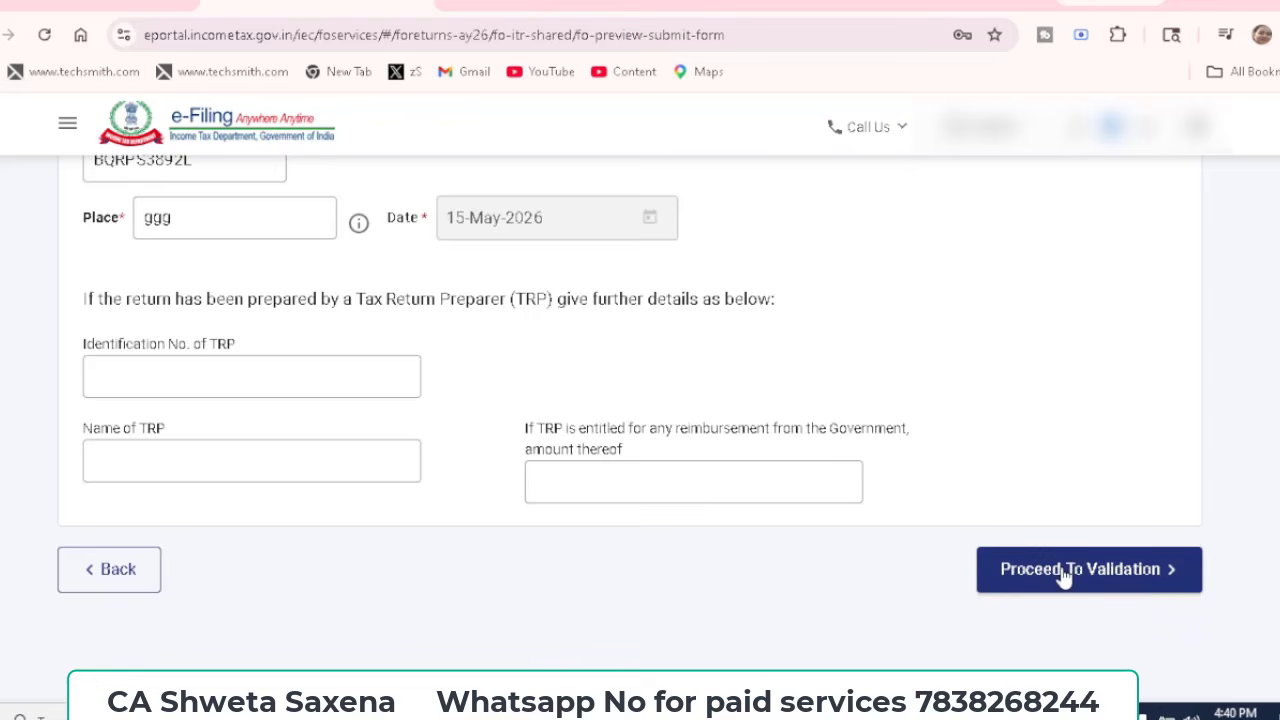
click(1064, 572)
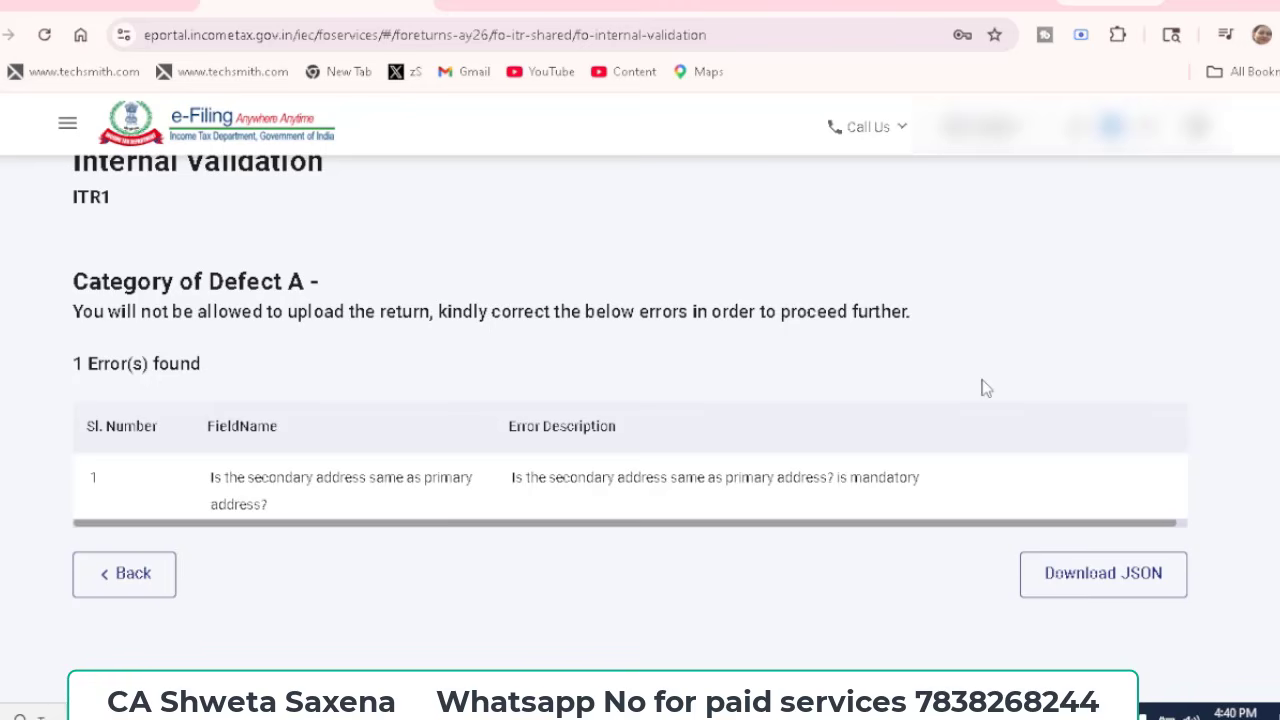